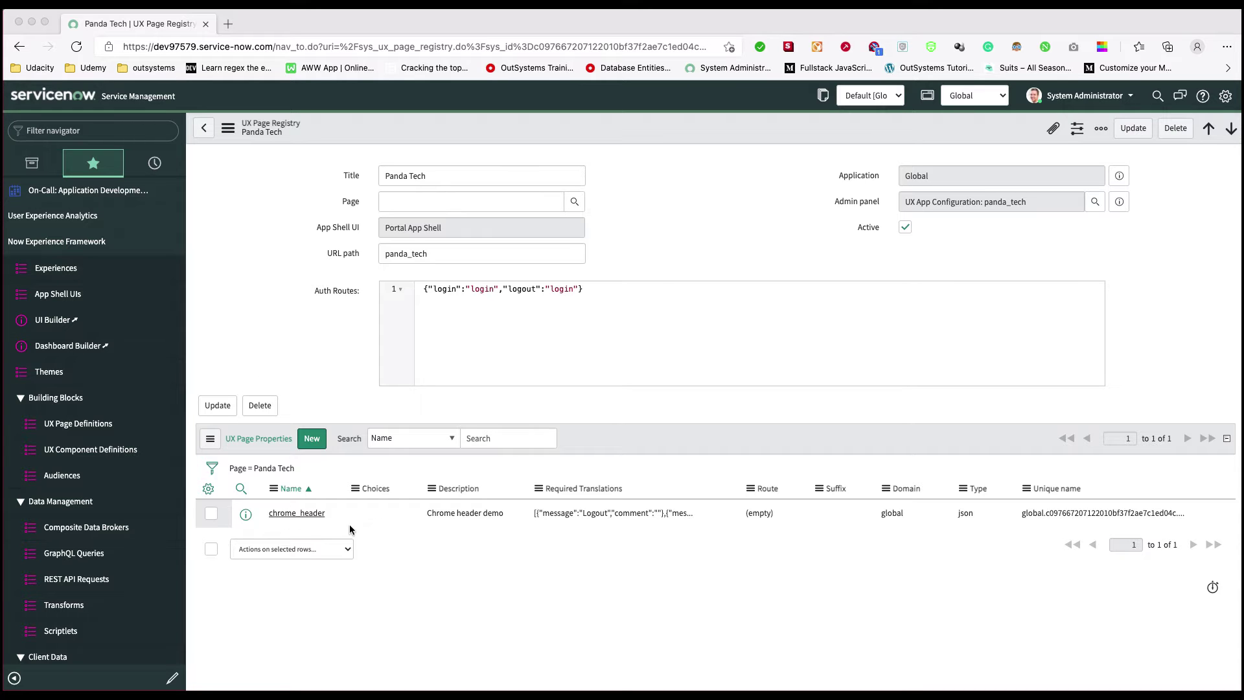
# Start a new UX page property on the Panda Tech page registry record.
pyautogui.click(314, 446)
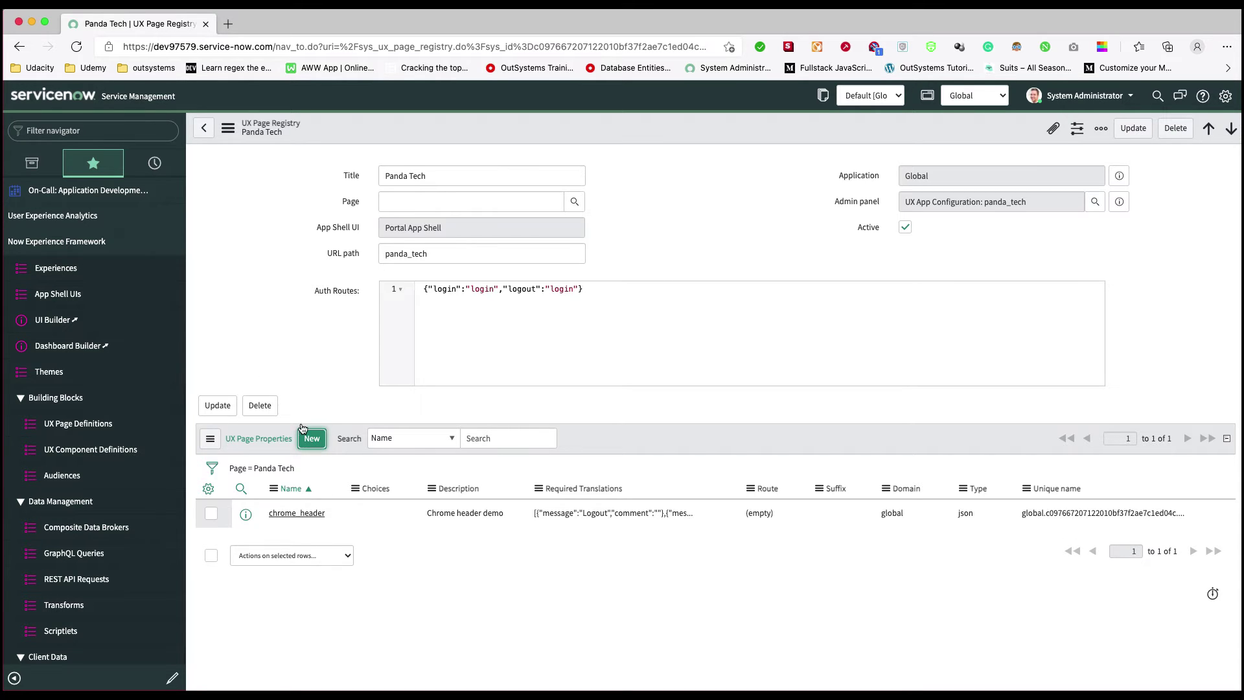
# Name the new page property chrome_footer and set its type to json.
pyautogui.click(440, 204)
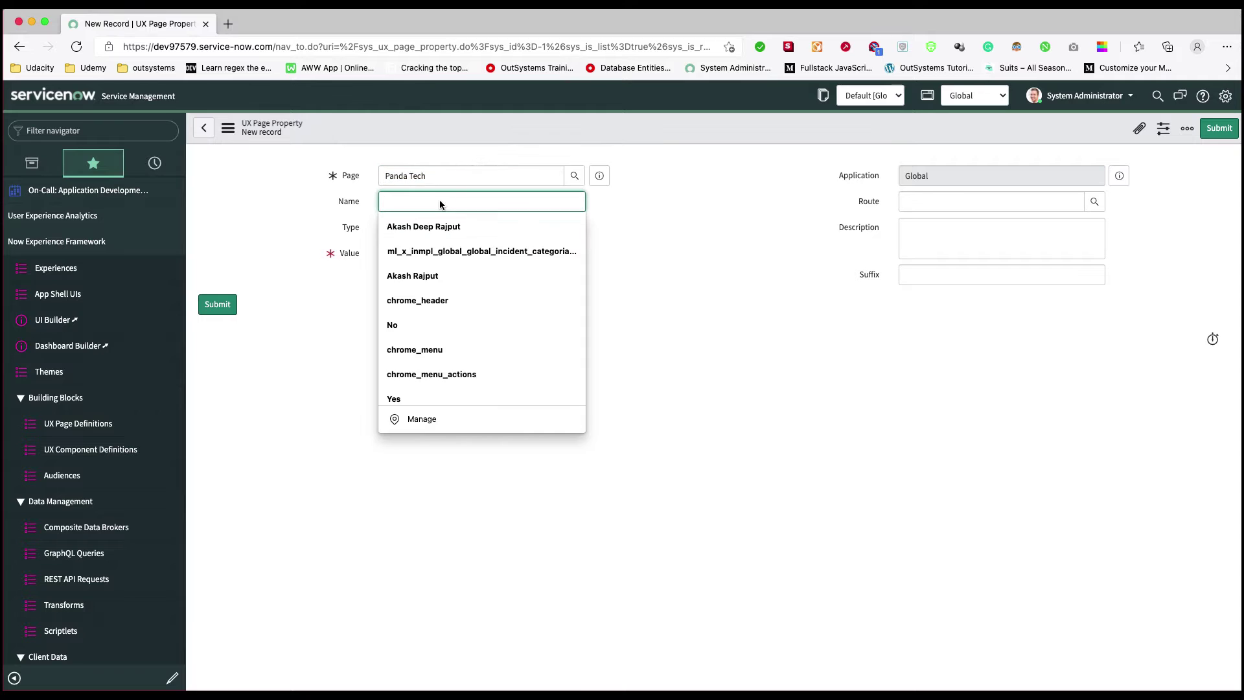
pyautogui.write('chcrome')
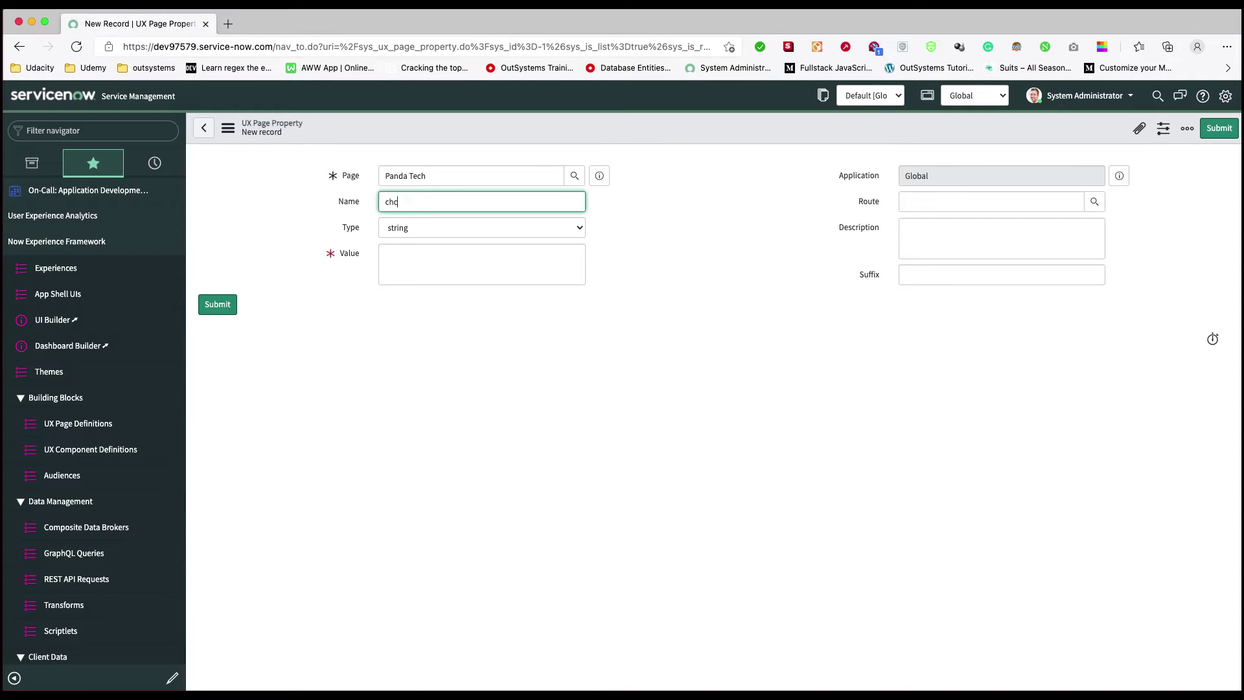
pyautogui.press('BackSpace')
pyautogui.write('rome_footer')
pyautogui.click(415, 227)
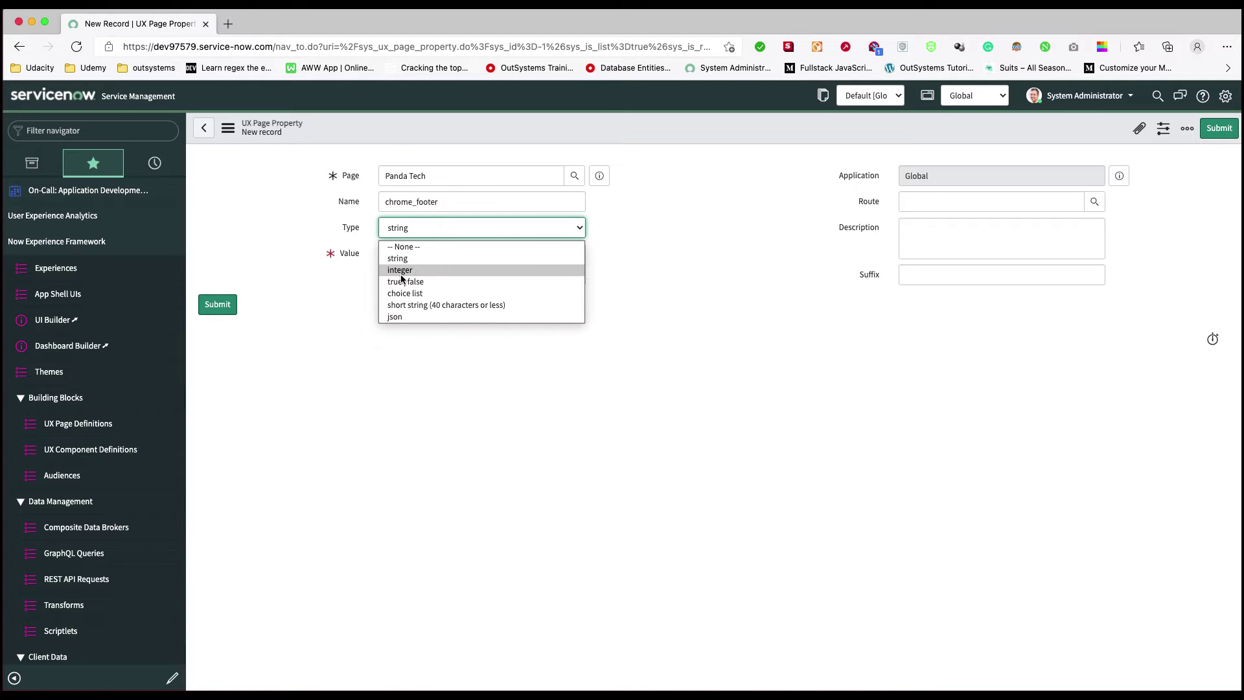
pyautogui.click(396, 314)
# Paste the prepared footer JSON into the Value field and submit the property.
pyautogui.press('super+Tab')
pyautogui.moveTo(286, 197); pyautogui.dragTo(655, 219)
pyautogui.moveTo(586, 385); pyautogui.dragTo(556, 262)
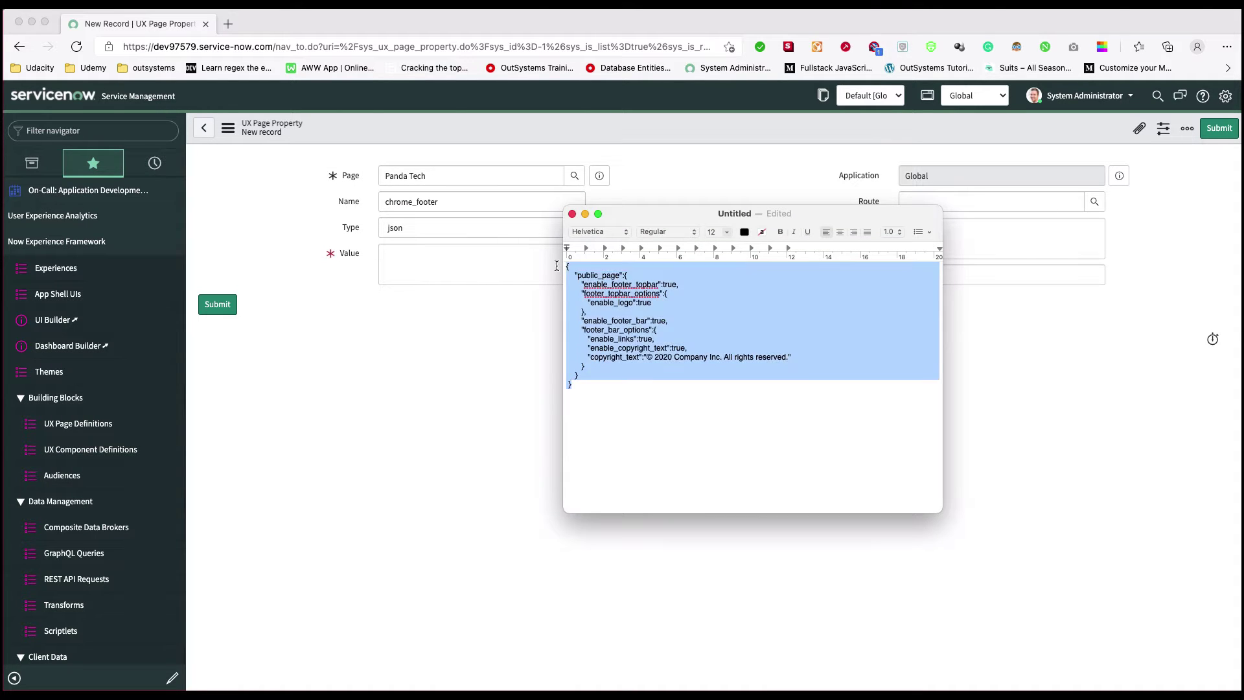
pyautogui.press('super+c')
pyautogui.press('super+Tab')
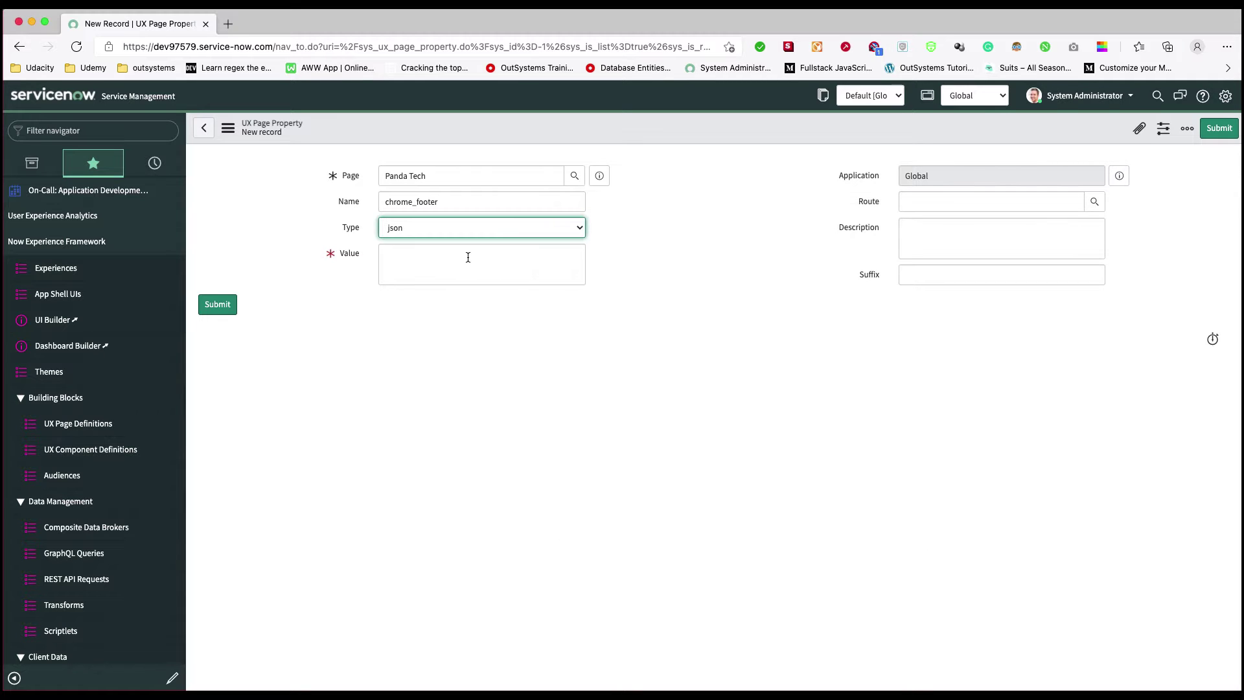
pyautogui.press('super+v')
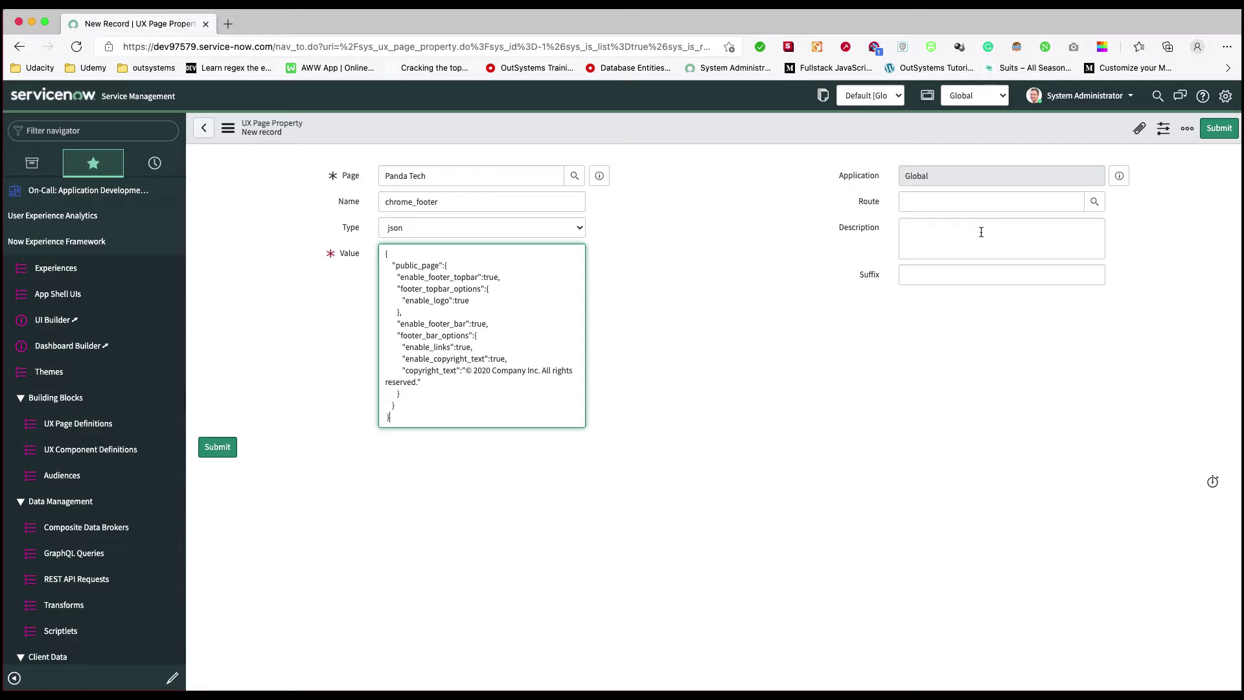
pyautogui.click(1220, 132)
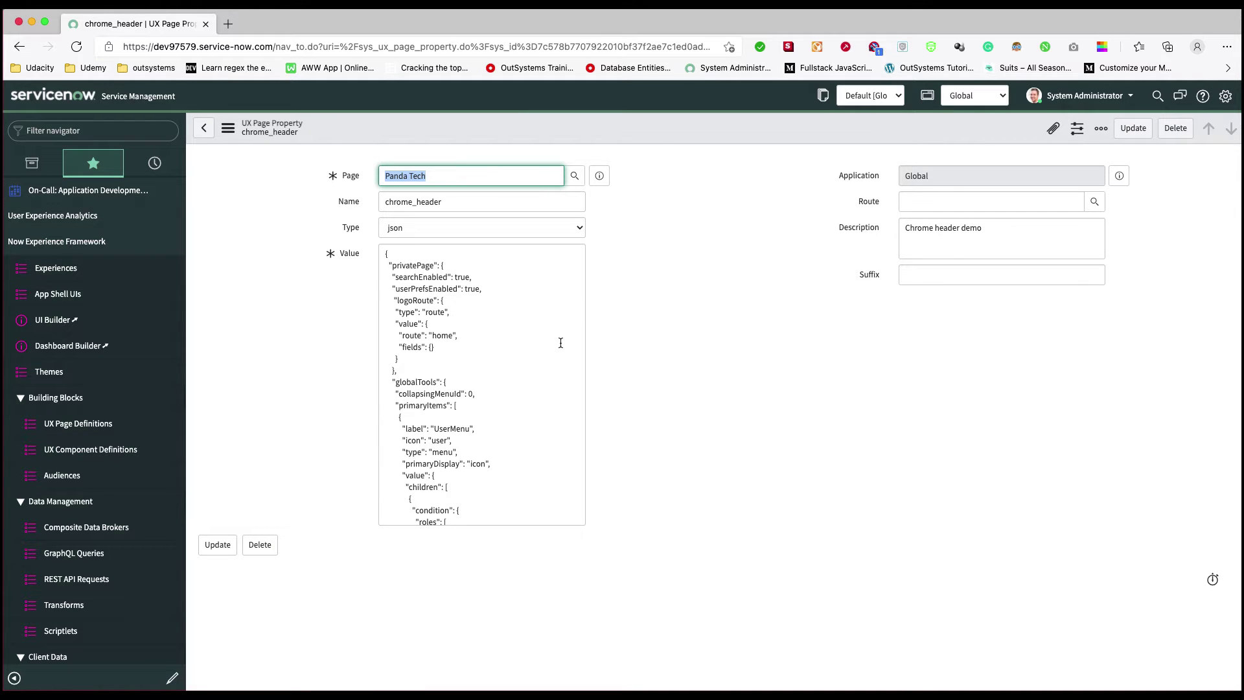
# Check the experiences list and panda_tech admin configuration, then open the panda tech theme record.
pyautogui.click(65, 294)
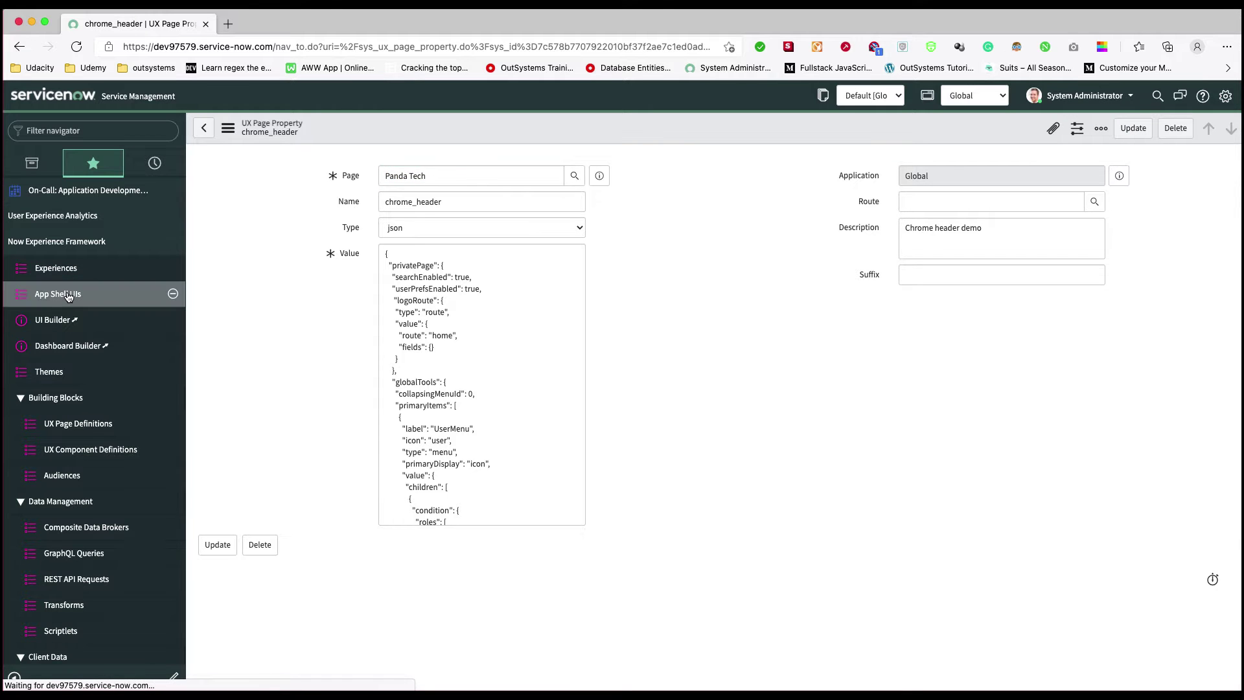
pyautogui.click(67, 275)
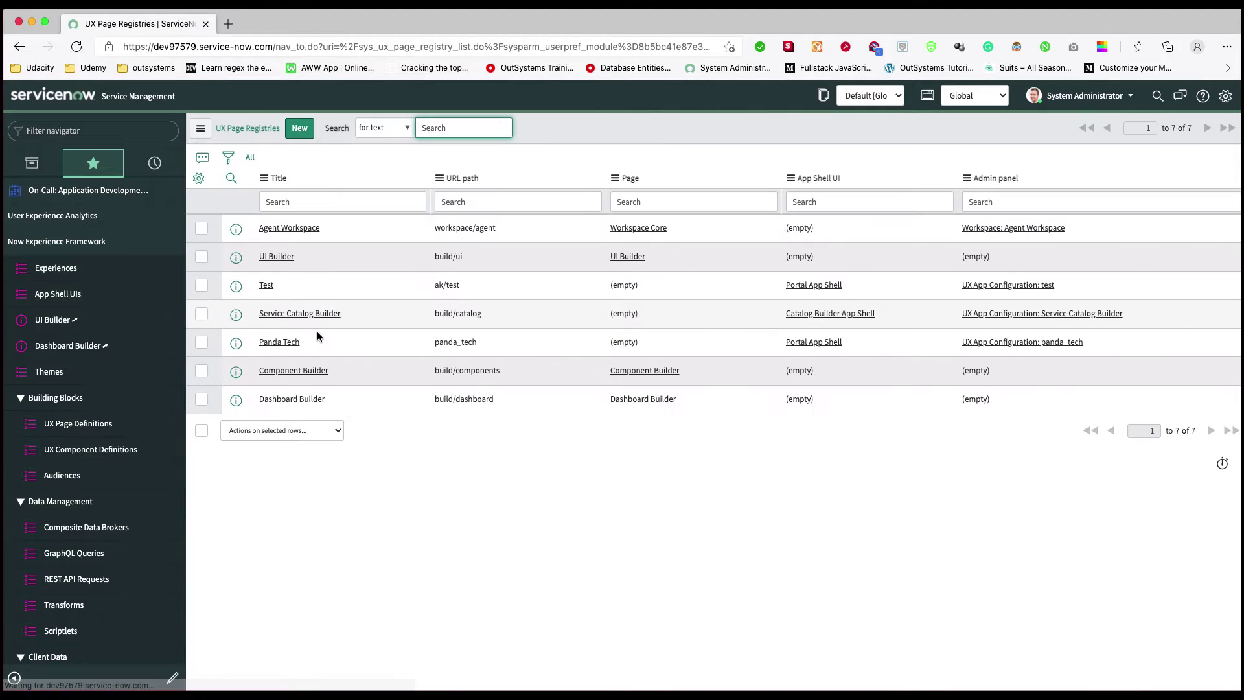
pyautogui.keyDown('super'); pyautogui.click(1008, 344); pyautogui.keyUp('super')
pyautogui.click(273, 27)
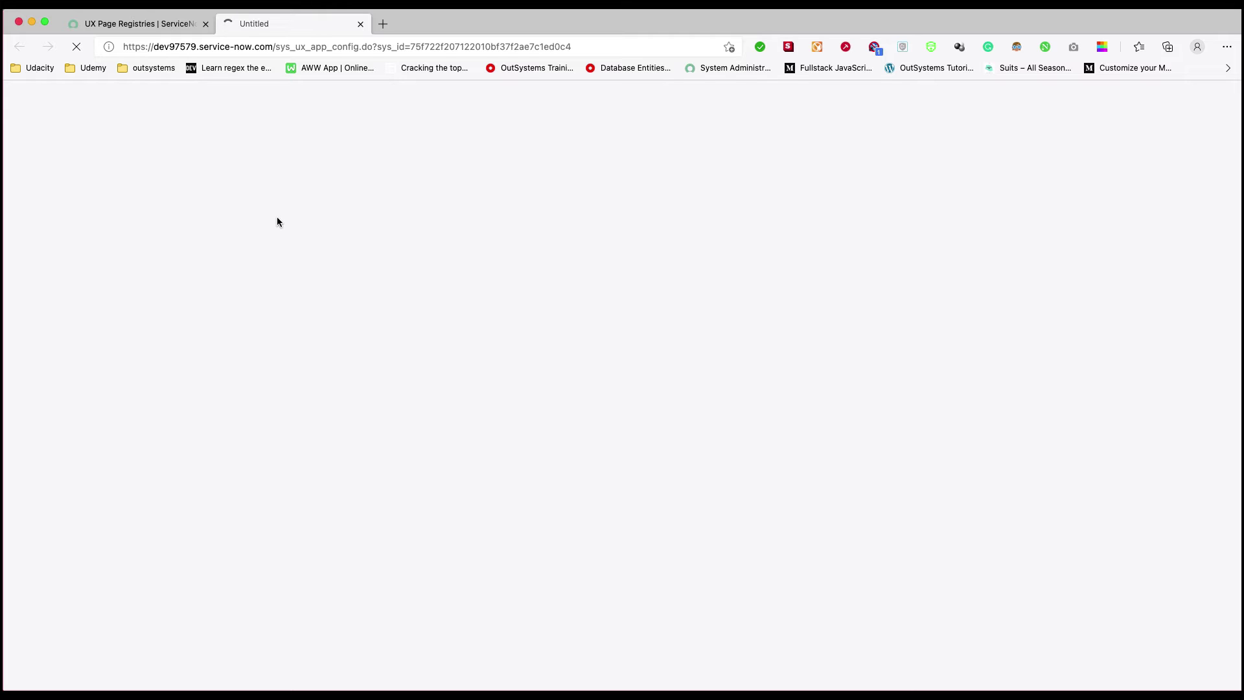
pyautogui.click(142, 30)
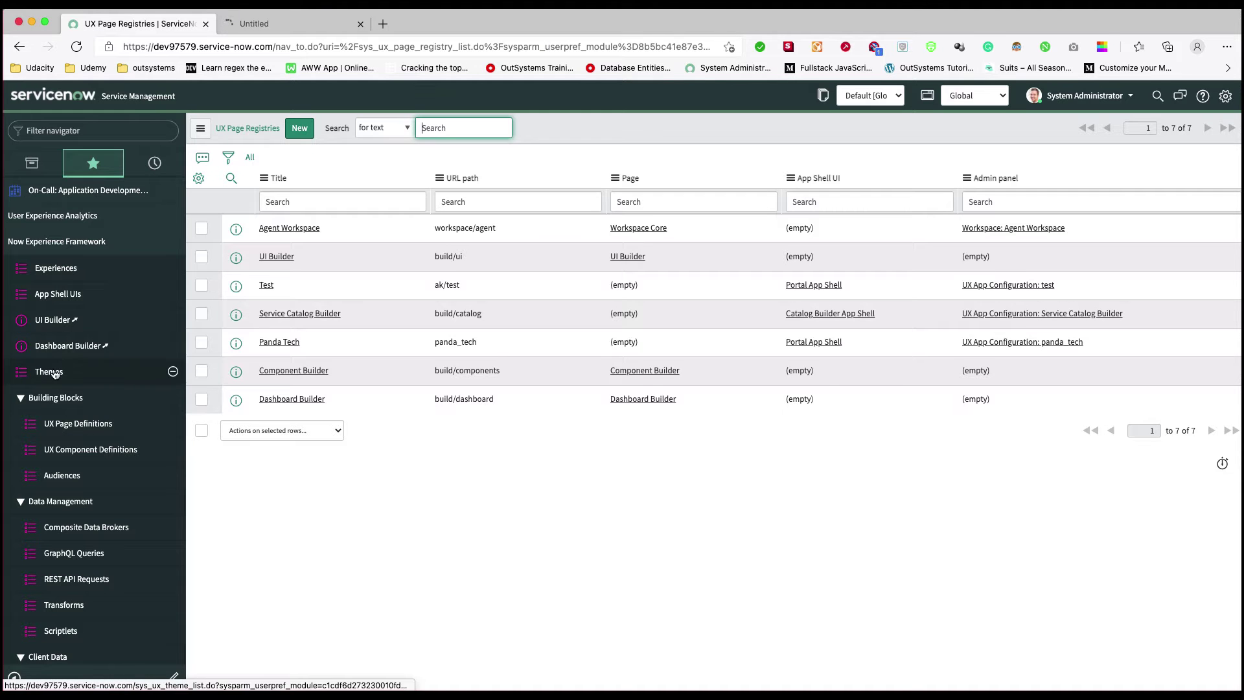
pyautogui.click(282, 26)
pyautogui.click(174, 31)
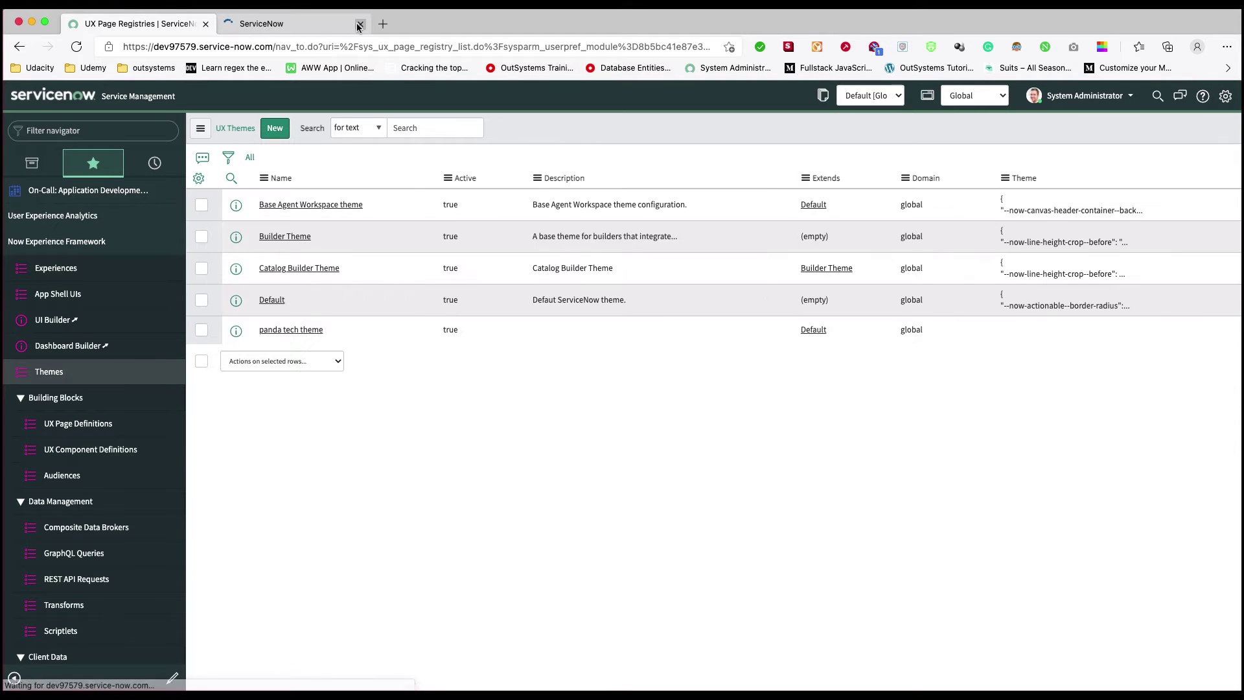
pyautogui.click(361, 23)
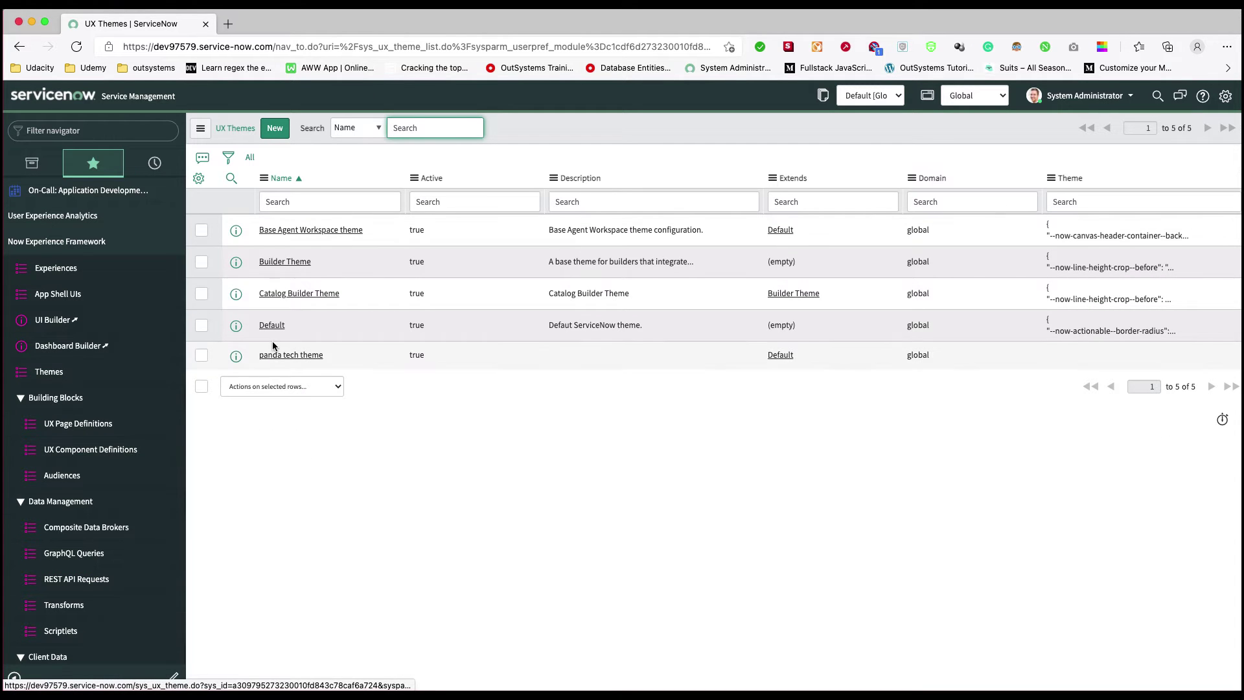
pyautogui.click(288, 355)
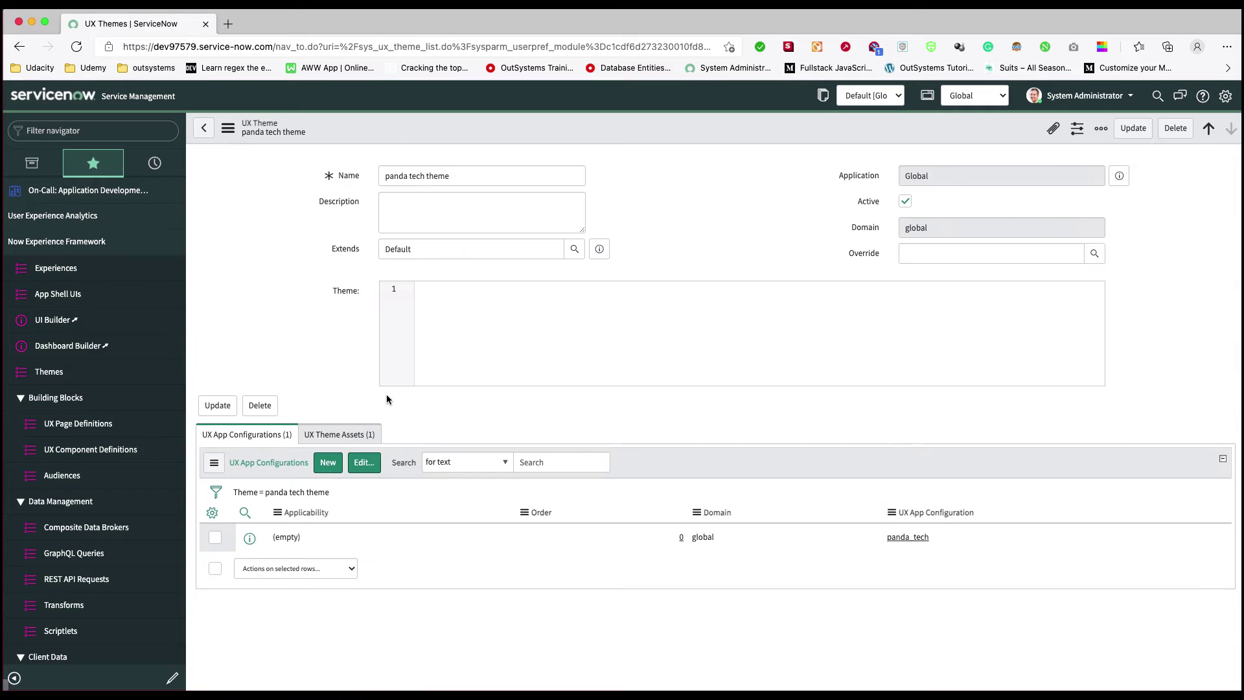
# Start a new theme asset for the panda tech theme, initially choosing header_logo.
pyautogui.click(334, 433)
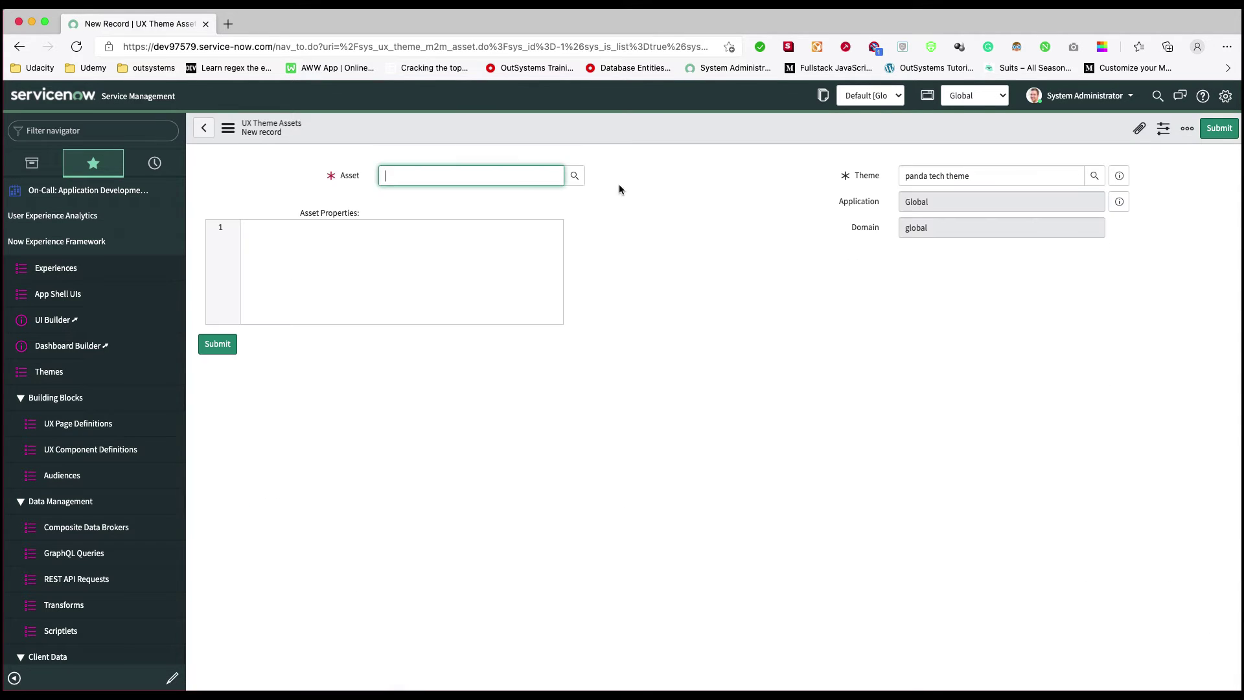
pyautogui.click(574, 175)
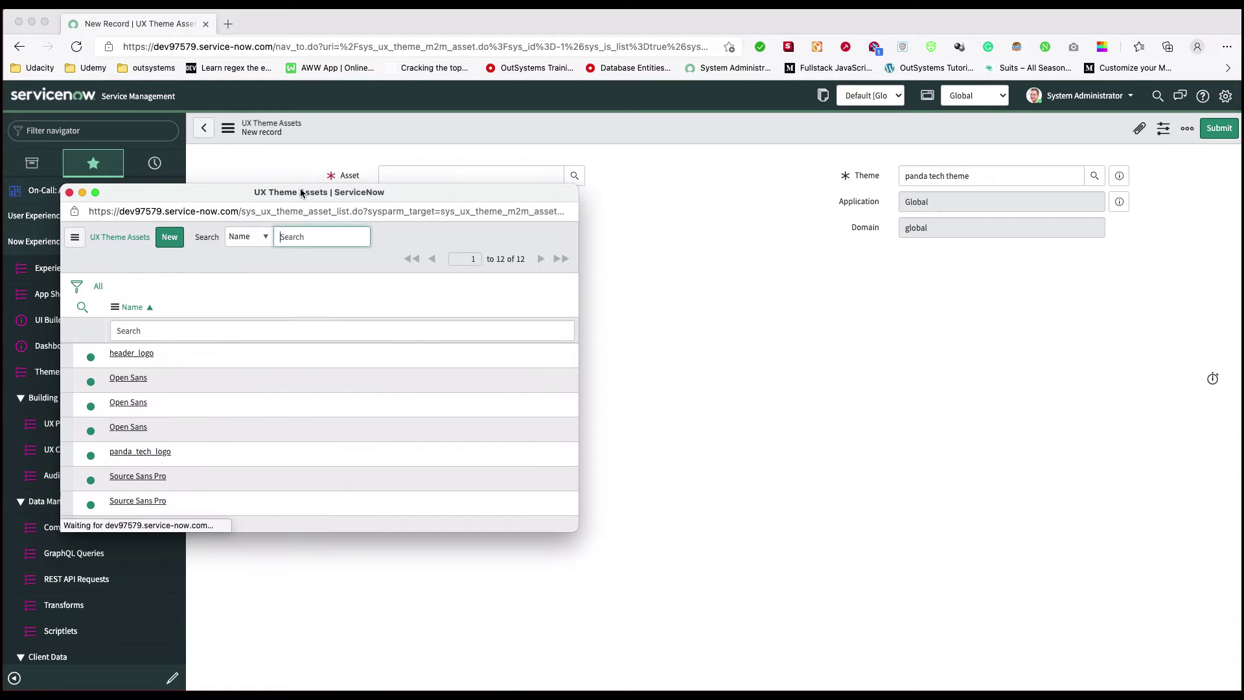
pyautogui.moveTo(302, 193); pyautogui.dragTo(423, 181)
pyautogui.click(189, 182)
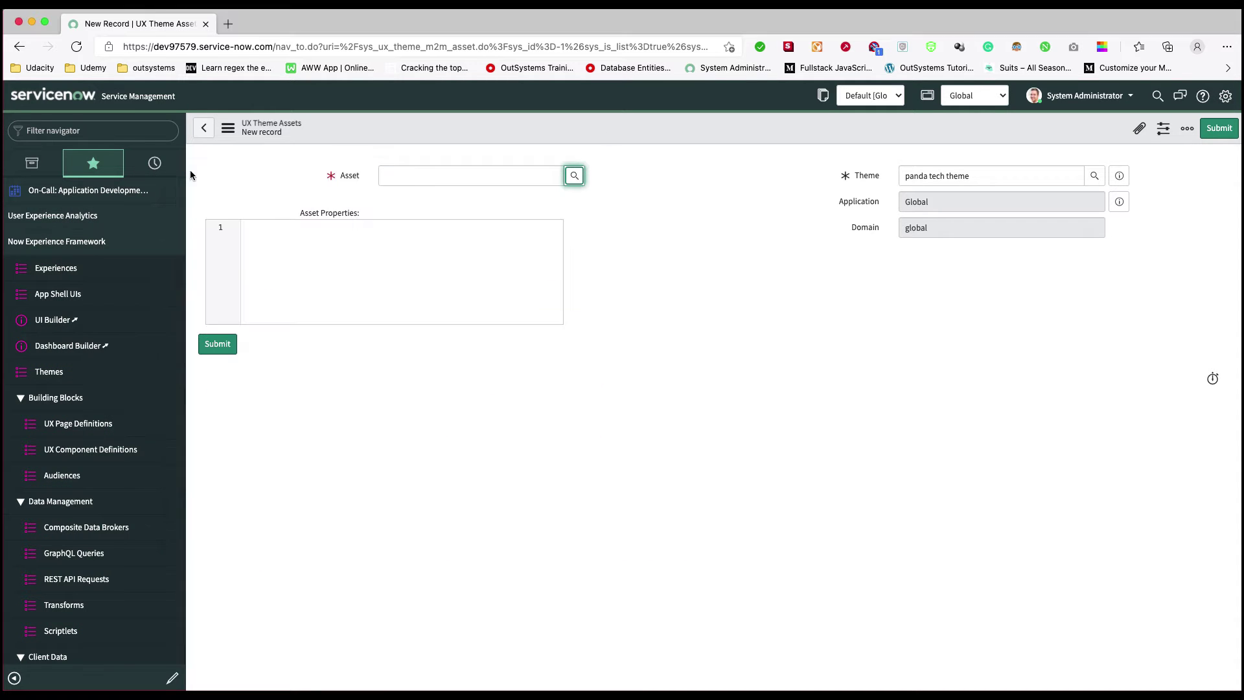
pyautogui.click(582, 176)
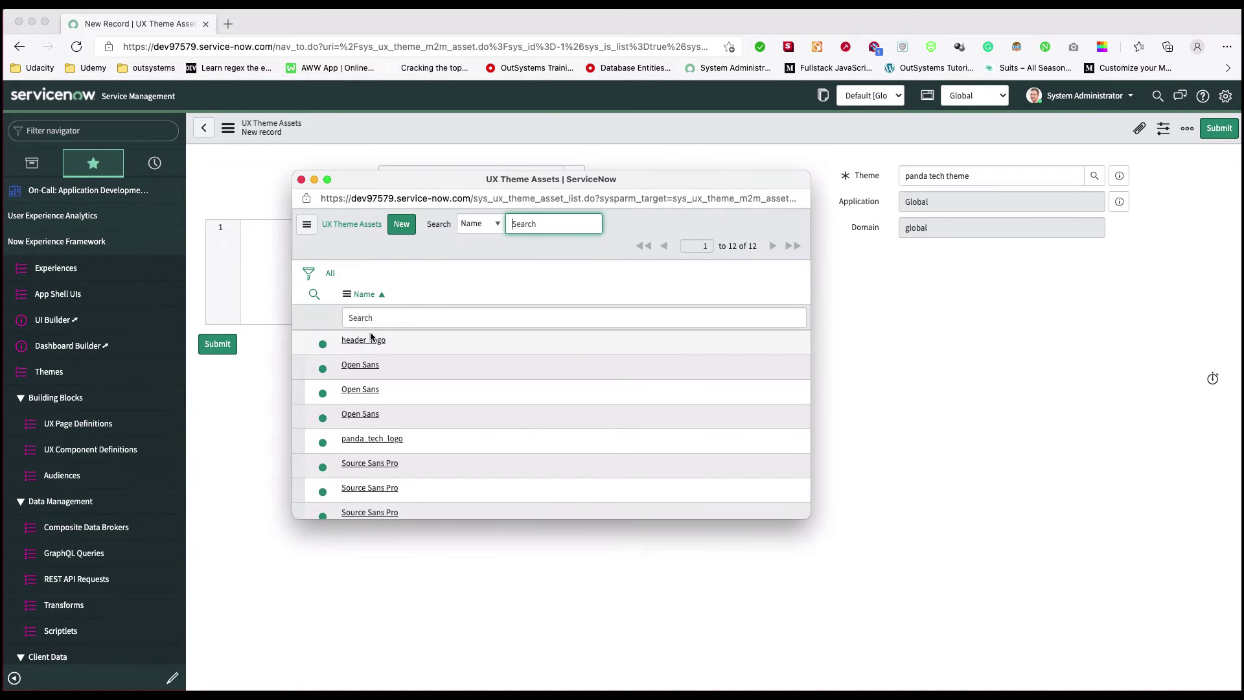
pyautogui.click(372, 340)
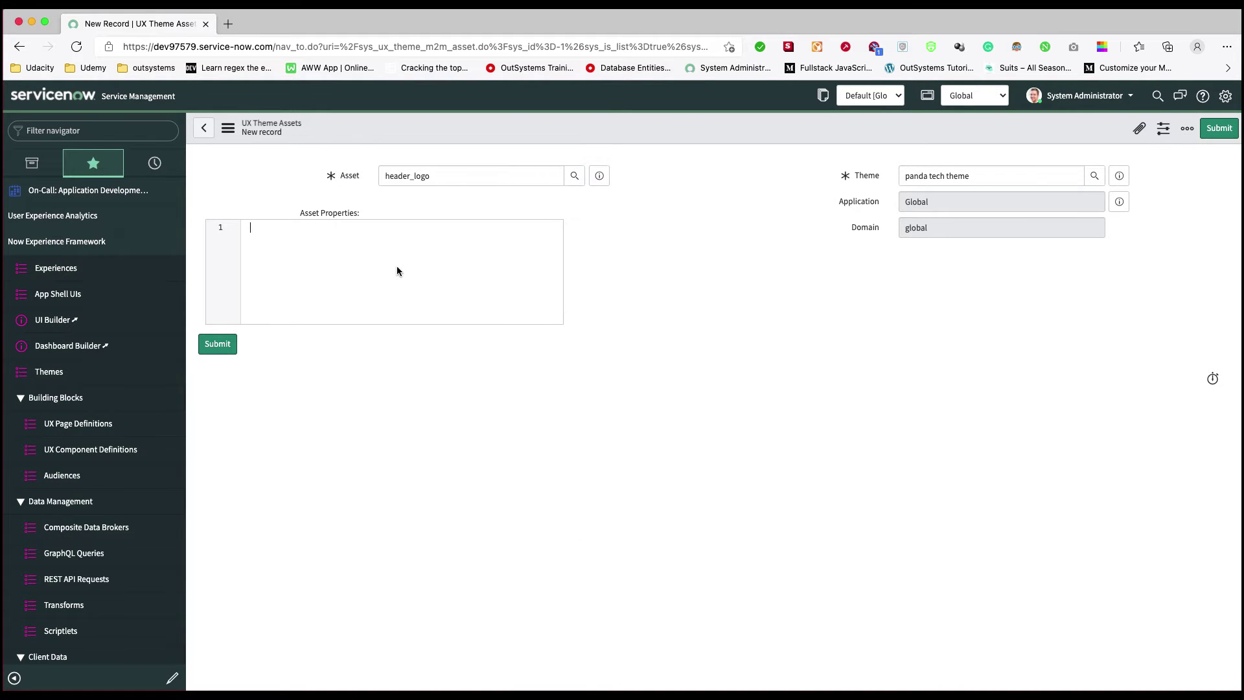
# Replace the asset with panda_tech_logo and enter position footer_logo in Asset Properties.
pyautogui.doubleClick(524, 174)
pyautogui.press('BackSpace')
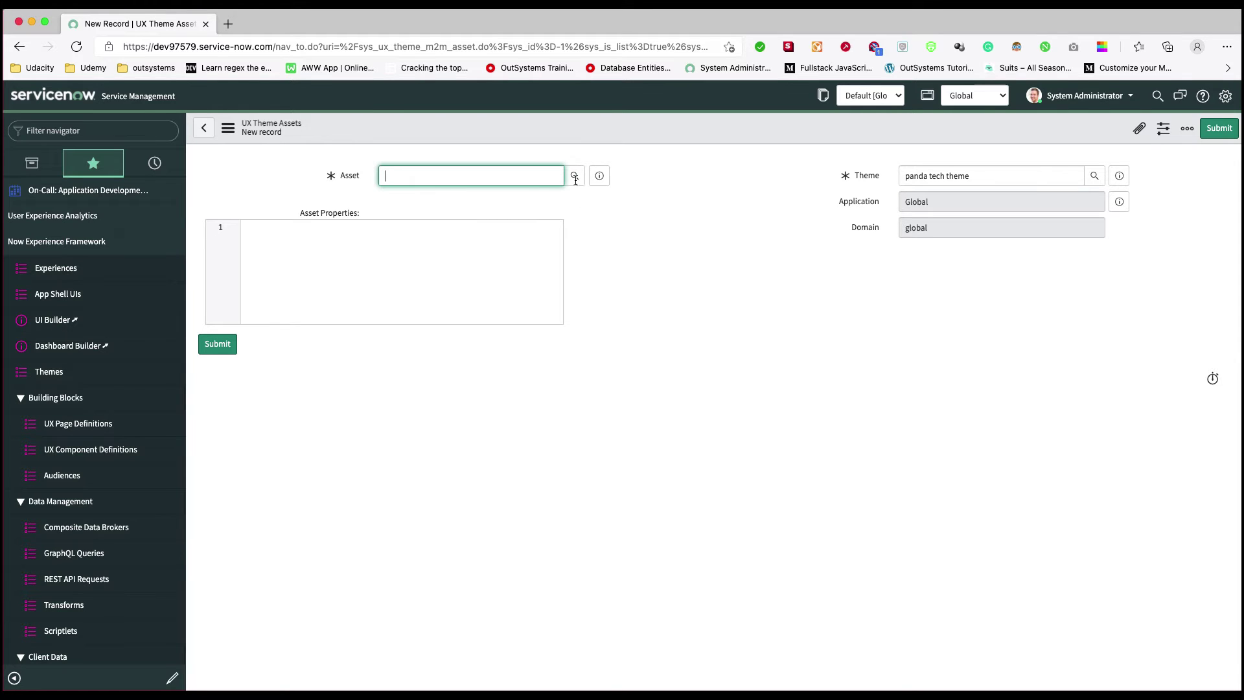
pyautogui.click(574, 177)
pyautogui.click(308, 327)
pyautogui.click(276, 444)
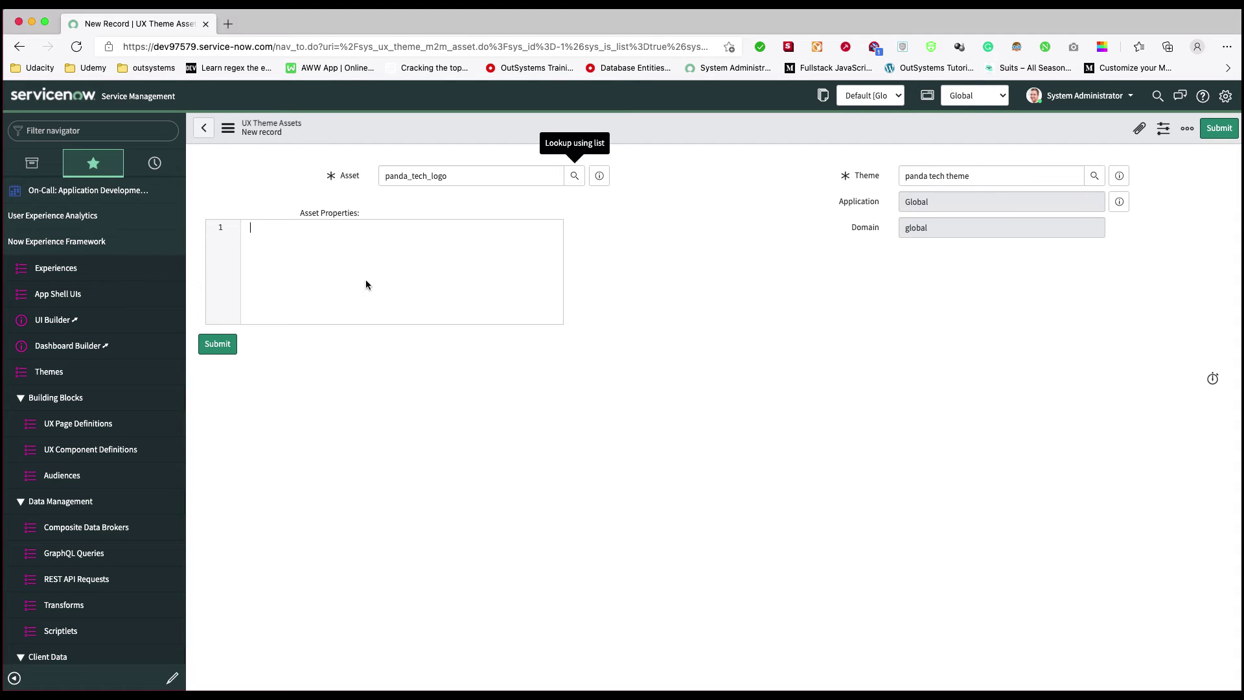
pyautogui.write('{')
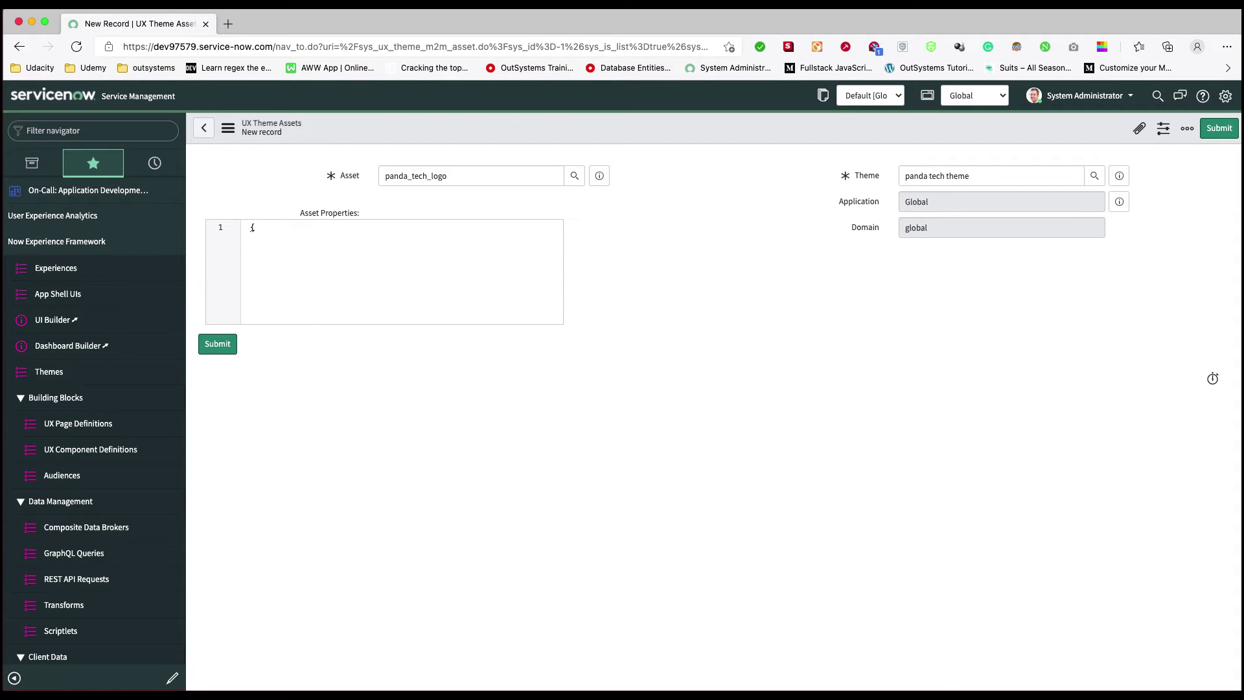
pyautogui.write('"potiition":"footer_logo')
# Save the theme asset and load the Panda Tech portal at /now/panda_tech/ in a new tab.
pyautogui.click(215, 345)
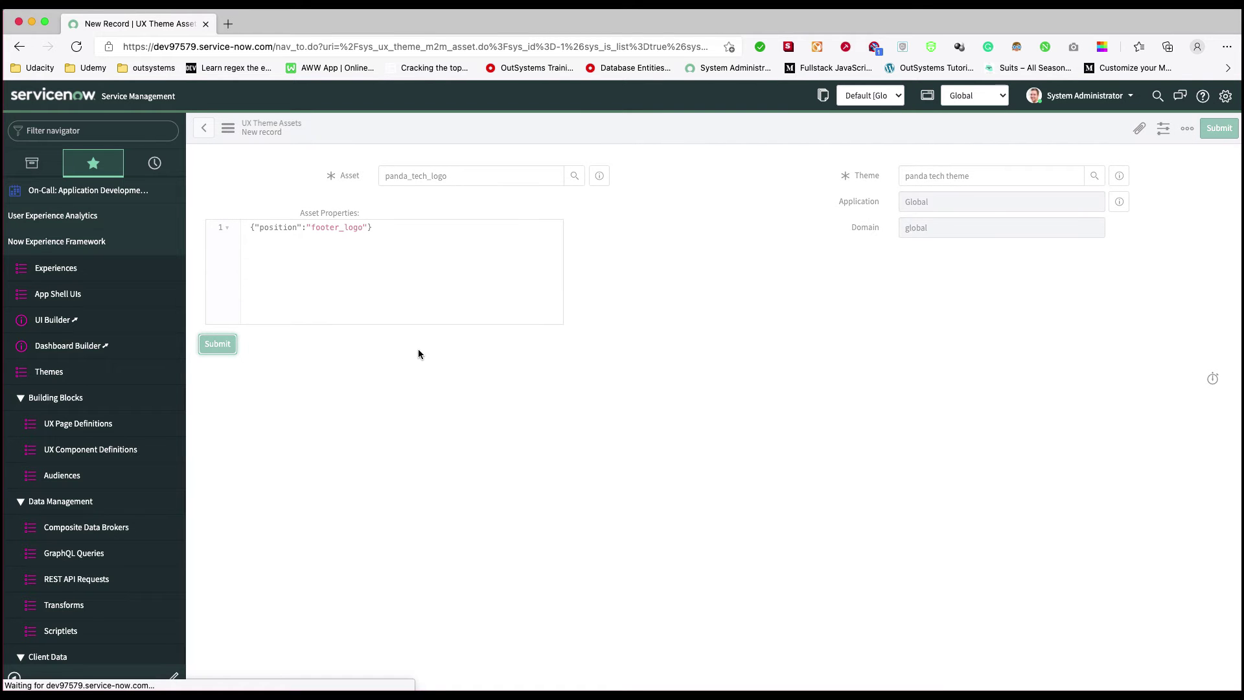
pyautogui.click(227, 24)
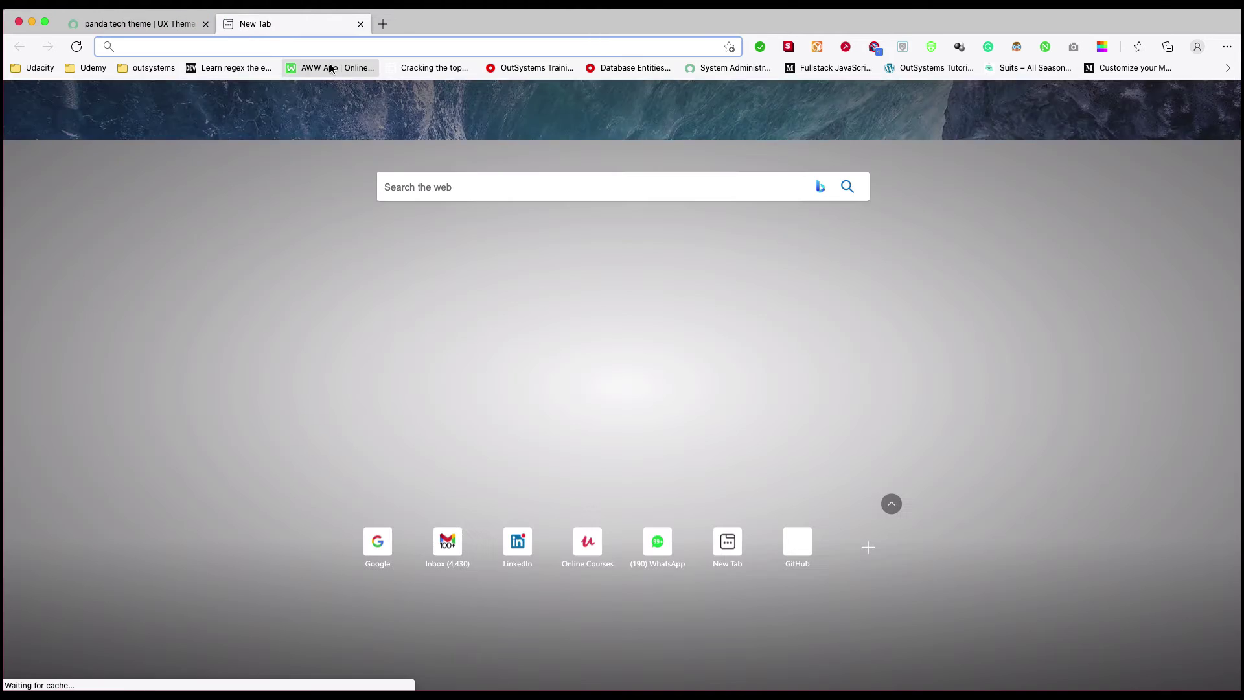
pyautogui.write('developer.servicenow.com')
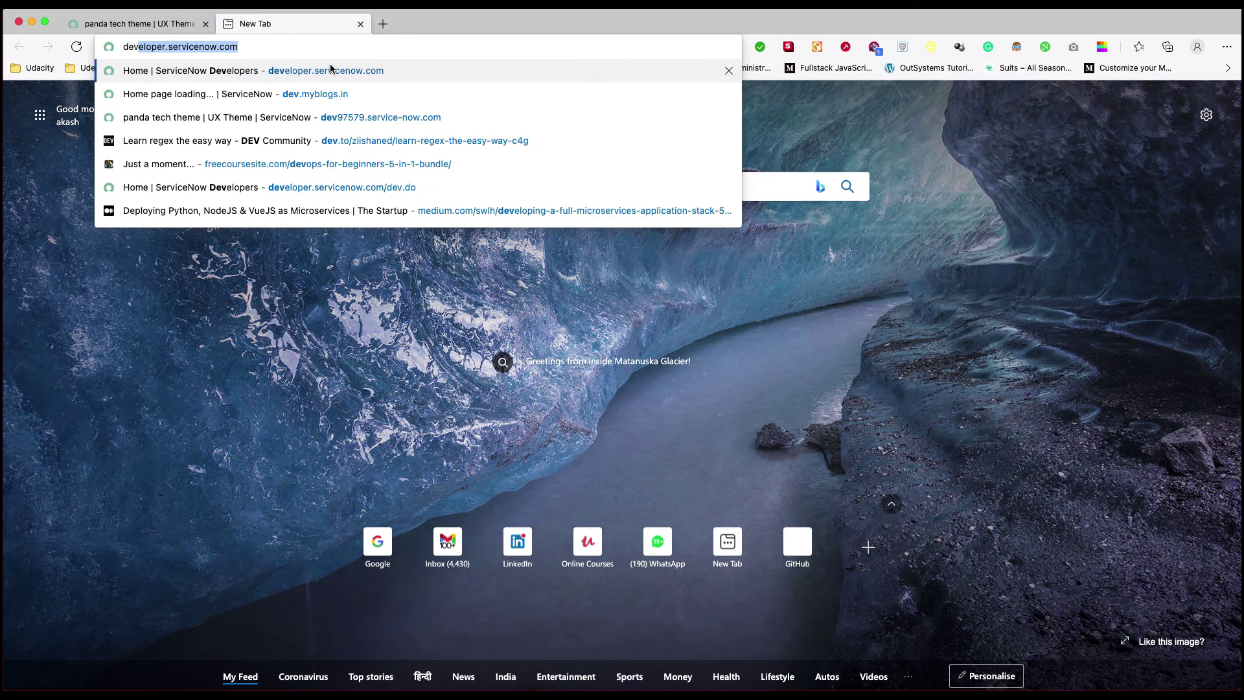
pyautogui.press('Down')
pyautogui.press('Down')
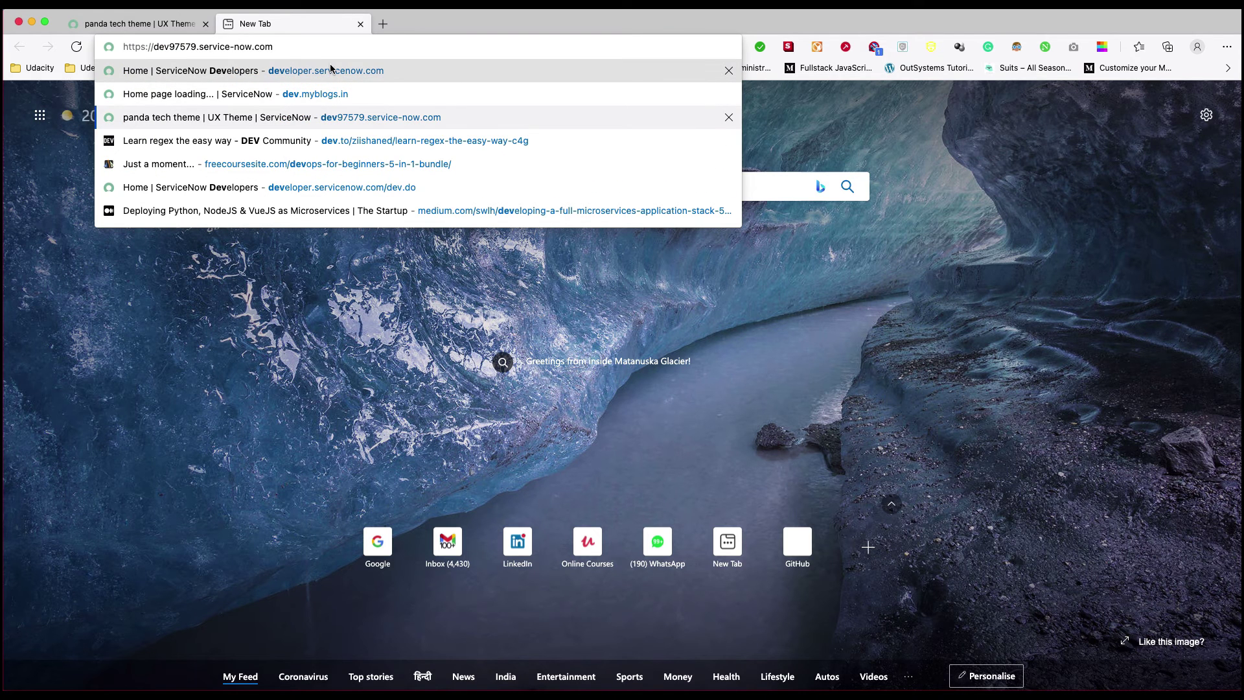
pyautogui.write('/')
pyautogui.press('Down')
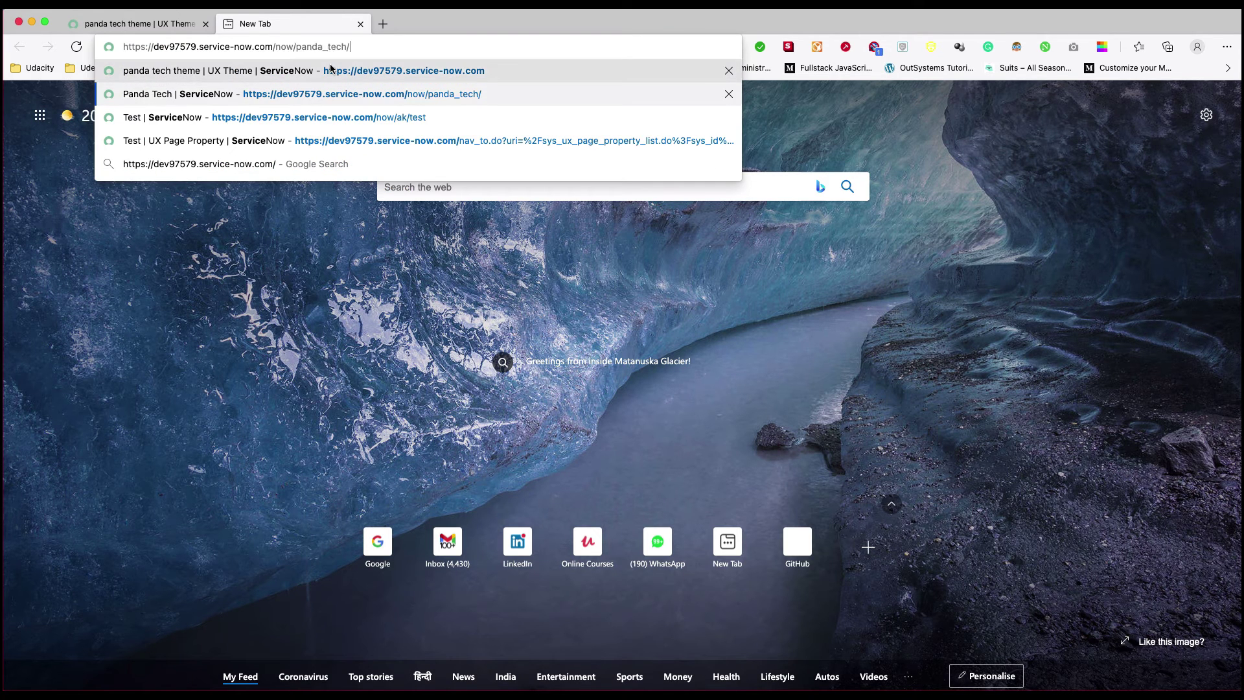
pyautogui.press('Return')
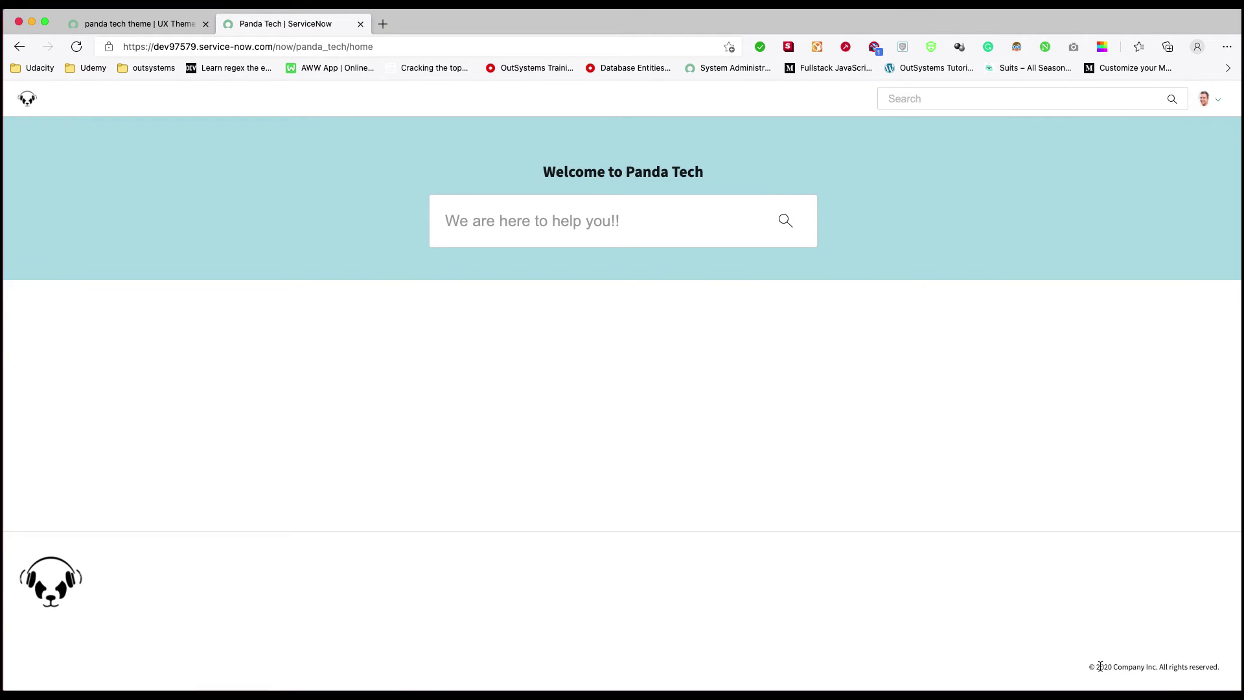
# Inspect the portal footer's logo and copyright text, then return to the panda tech theme.
pyautogui.moveTo(1094, 667); pyautogui.dragTo(1214, 667)
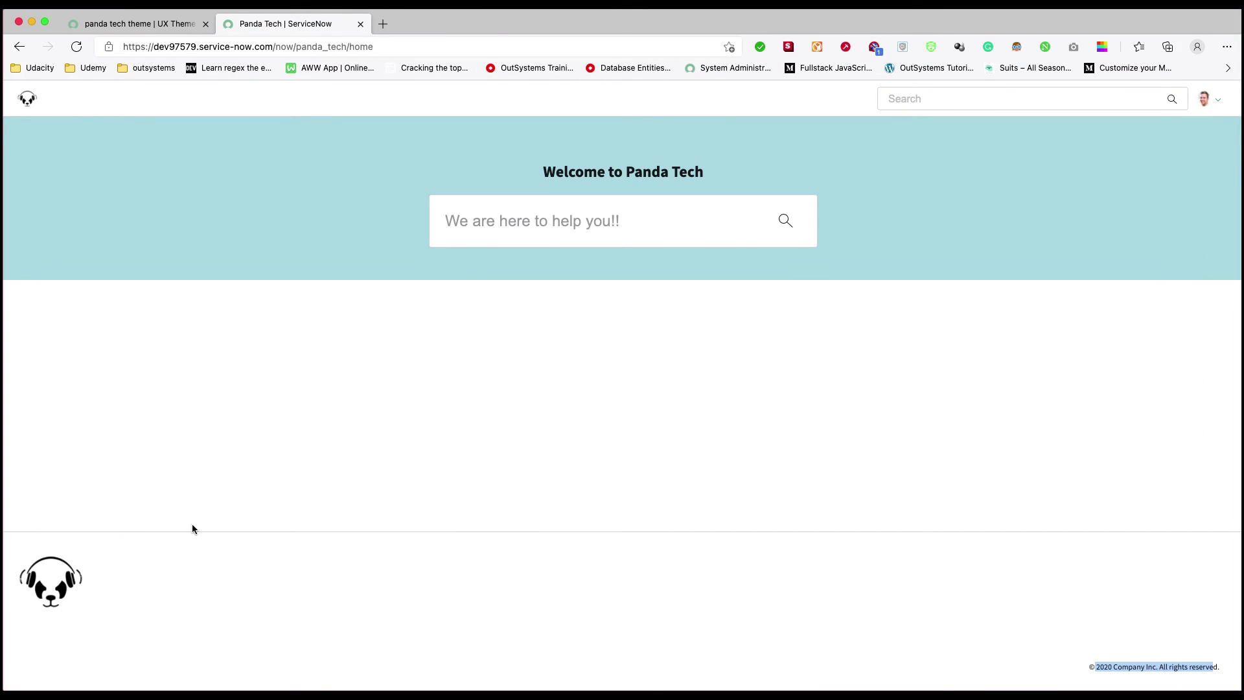
pyautogui.click(313, 550)
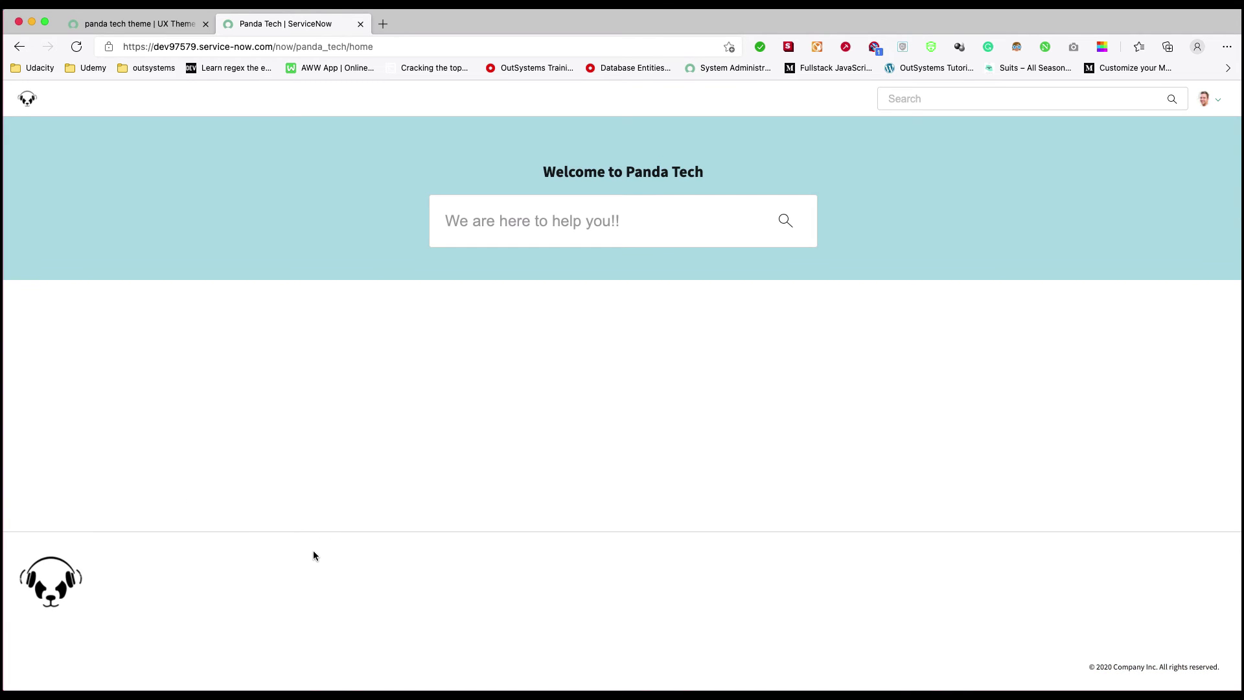
pyautogui.click(144, 23)
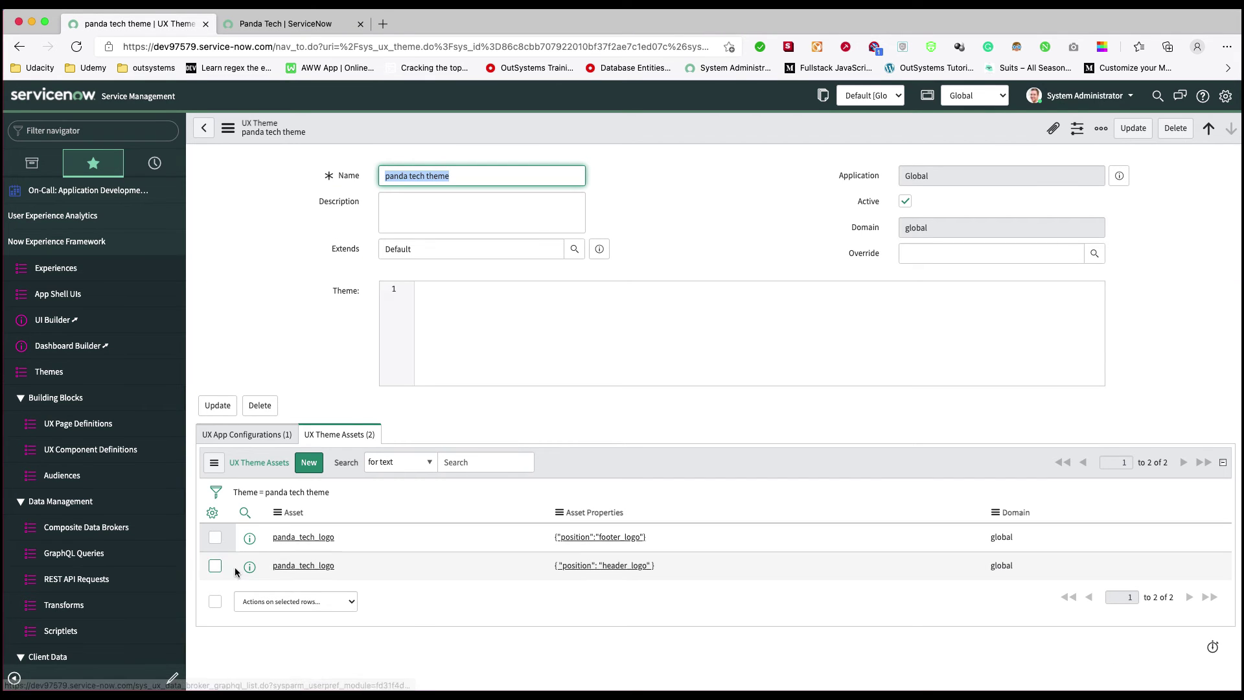
# In Panda Tech's chrome_footer page property, change enable_logo from true to false.
pyautogui.click(301, 537)
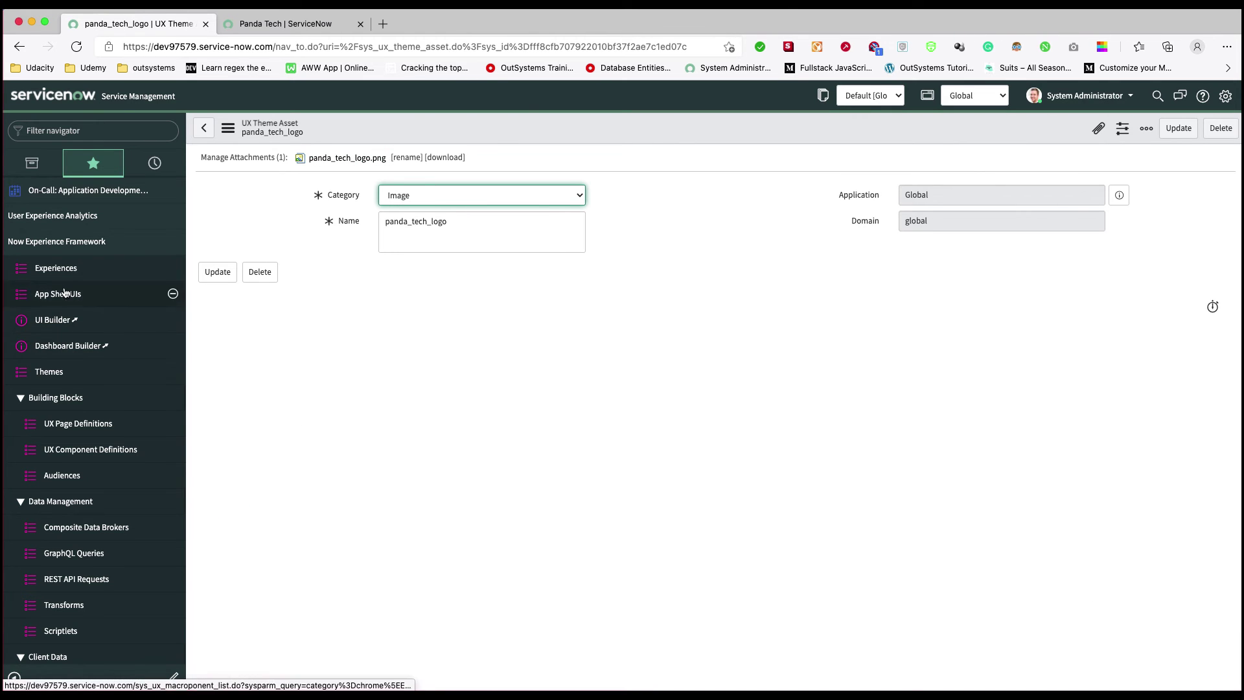
pyautogui.click(56, 267)
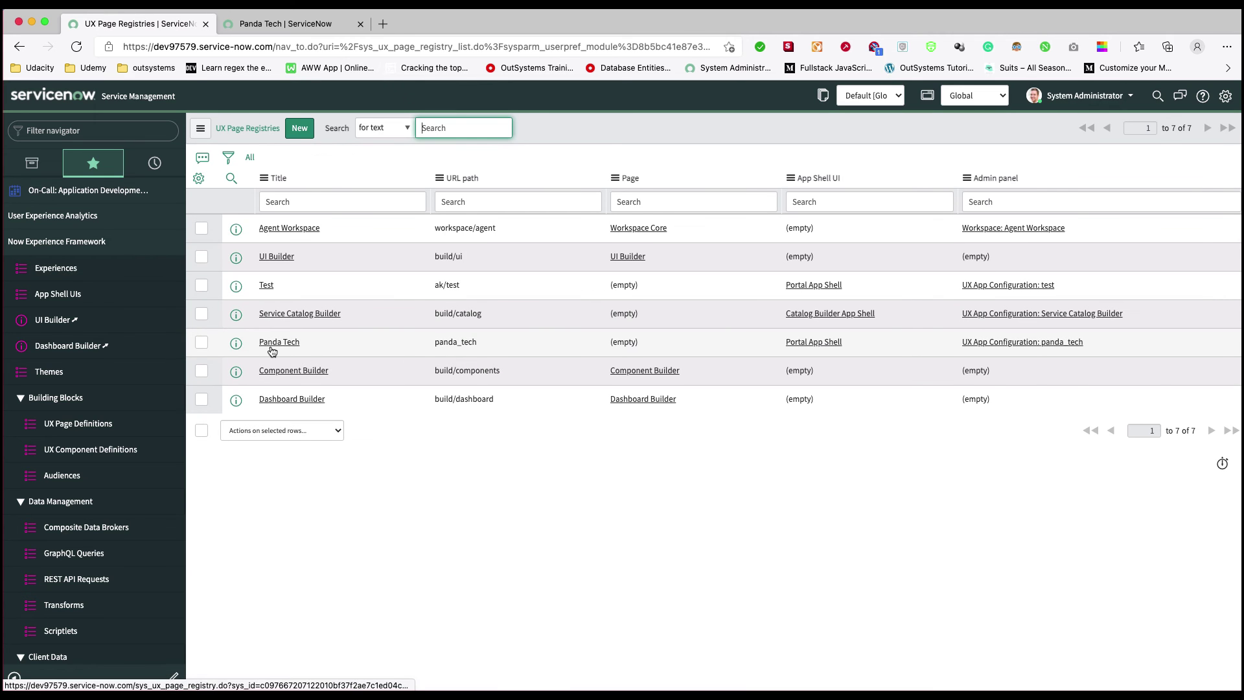
pyautogui.click(272, 349)
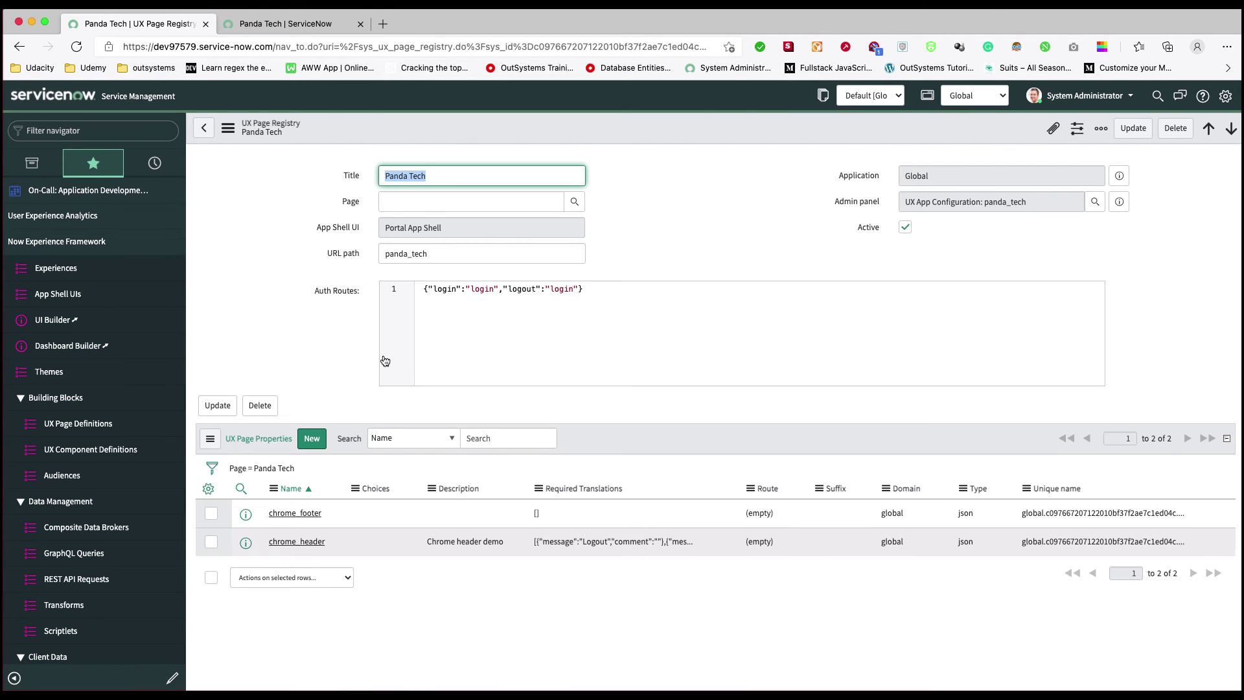
pyautogui.keyDown('super'); pyautogui.click(303, 516); pyautogui.keyUp('super')
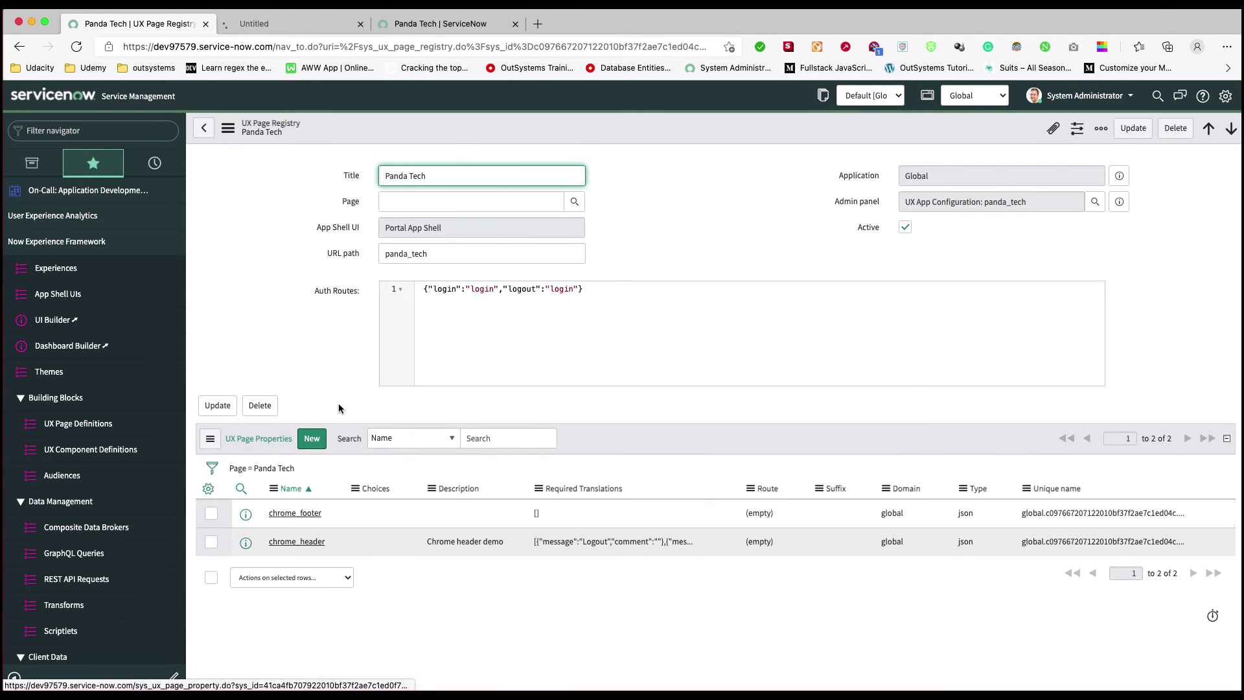
pyautogui.click(280, 30)
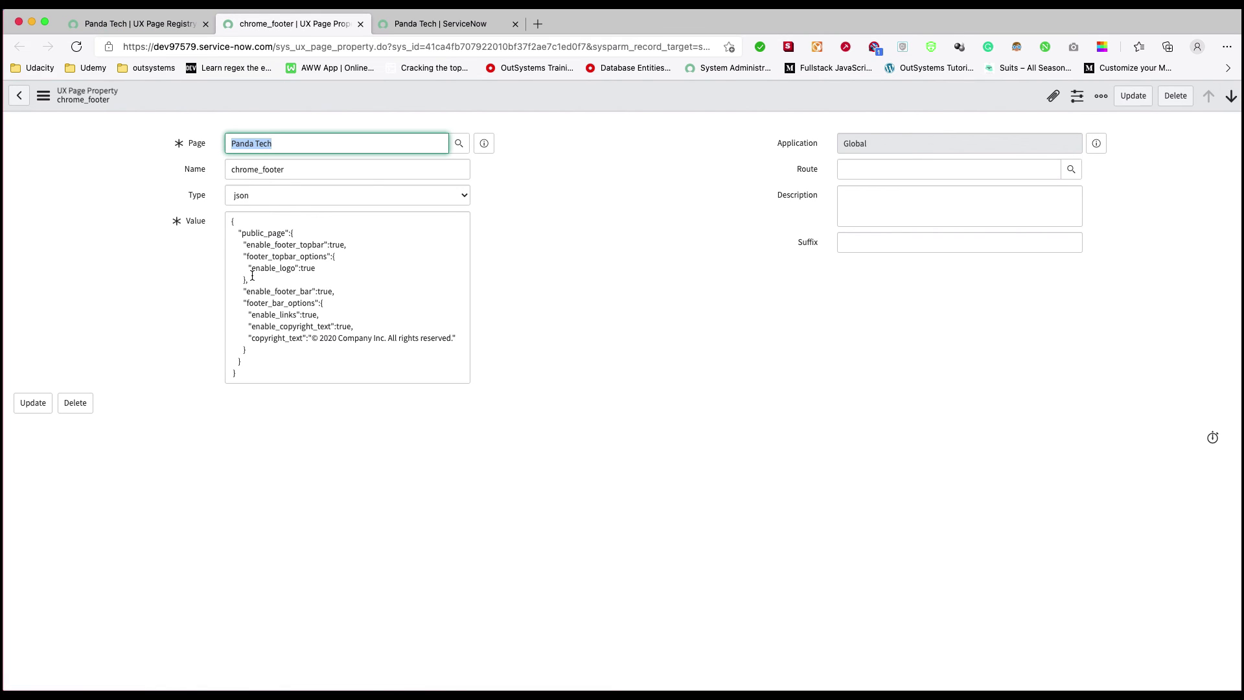
pyautogui.doubleClick(303, 268)
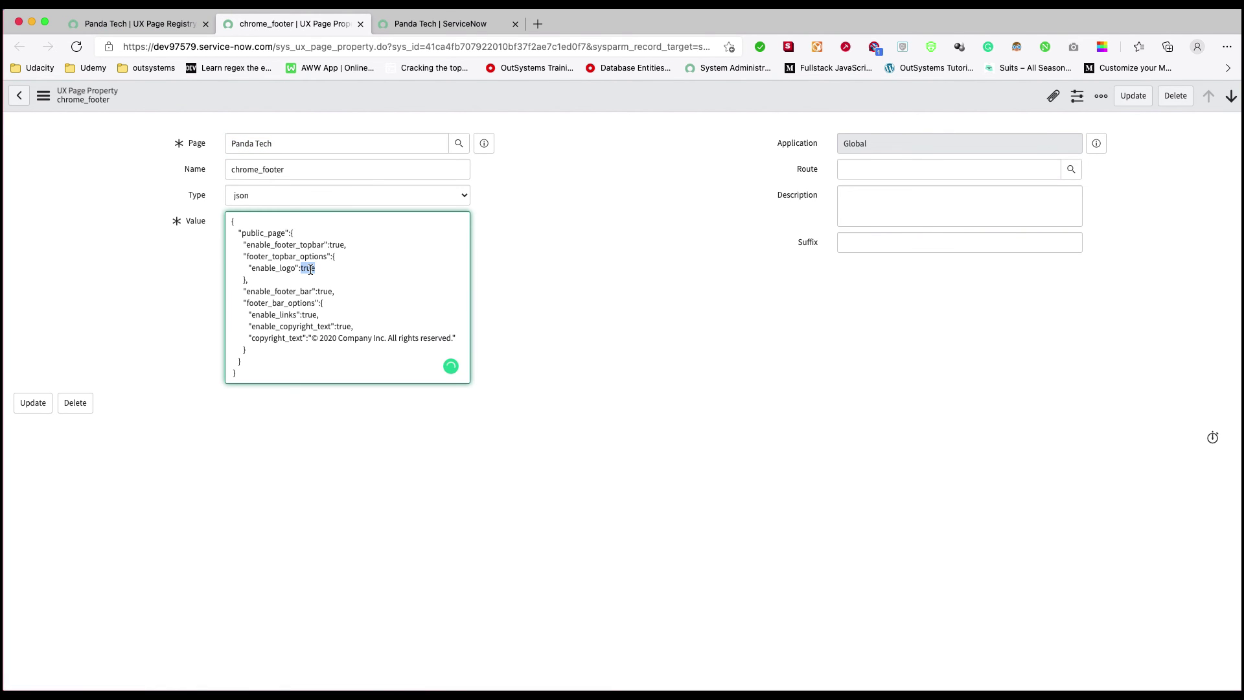
pyautogui.write('fals')
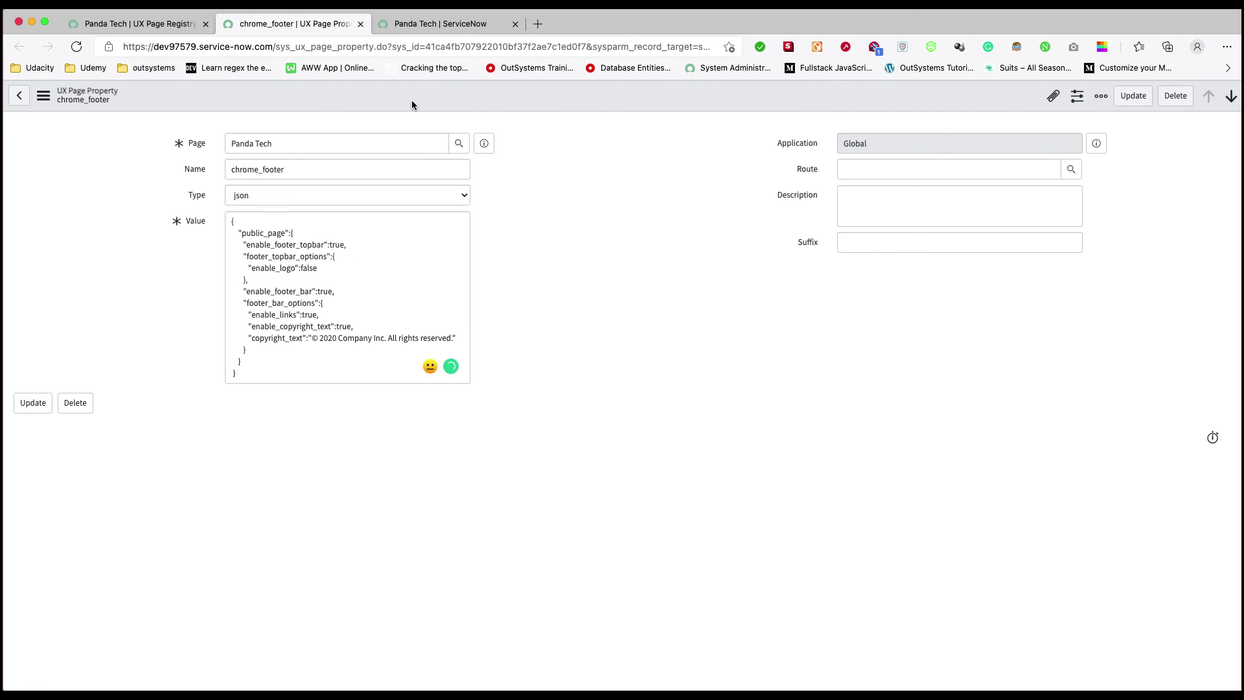
pyautogui.rightClick(411, 100)
# Save the chrome_footer changes and switch to the Panda Tech portal tab to reload it.
pyautogui.click(430, 109)
pyautogui.click(415, 23)
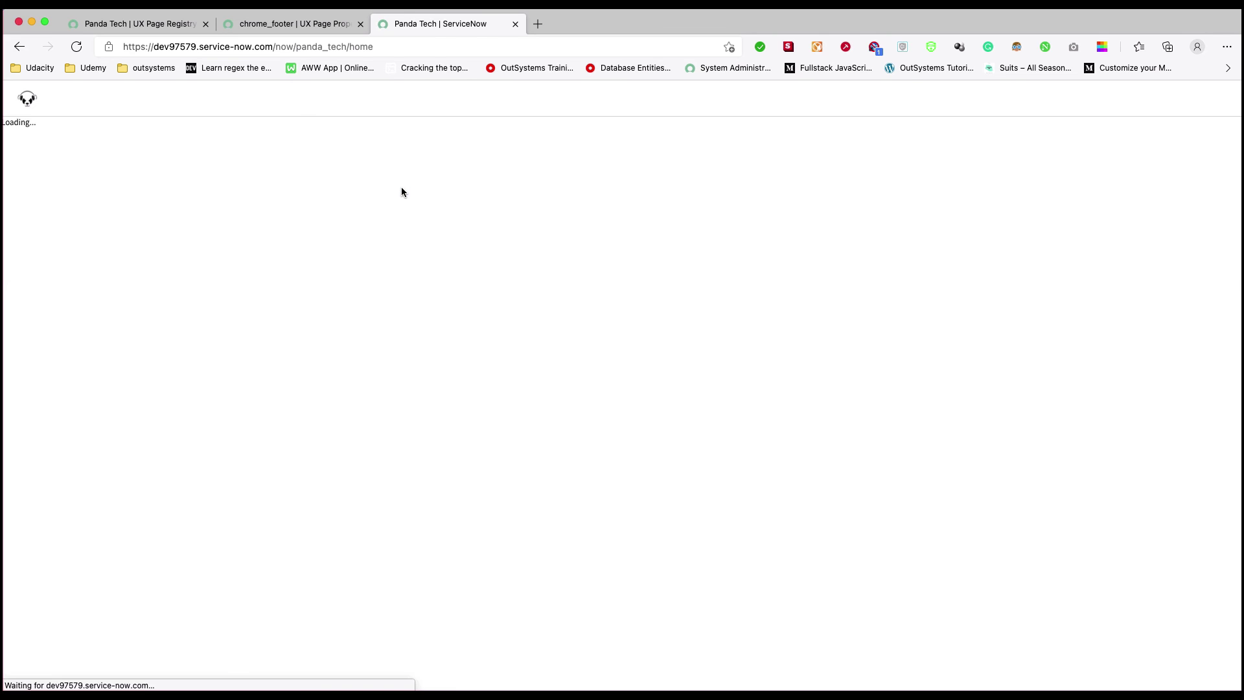